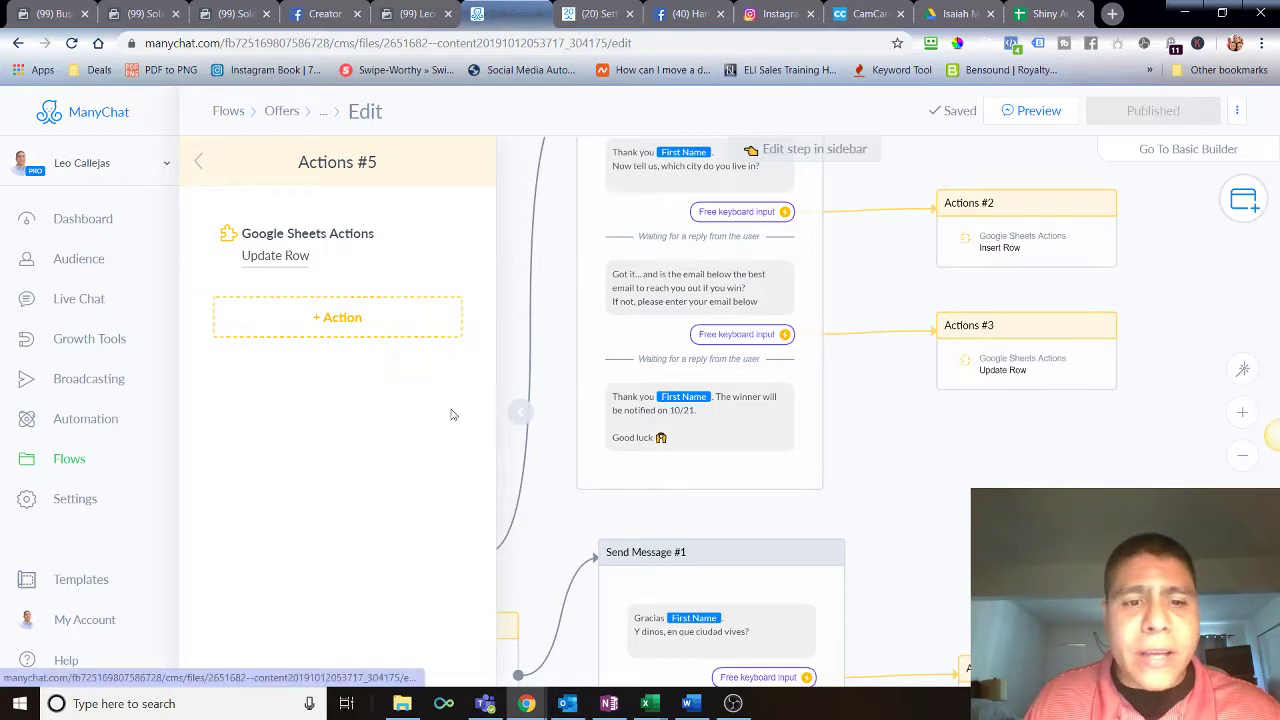
- Look over the video files in the shiny auto detail folder in File Explorer, and return to the browser
click(401, 704)
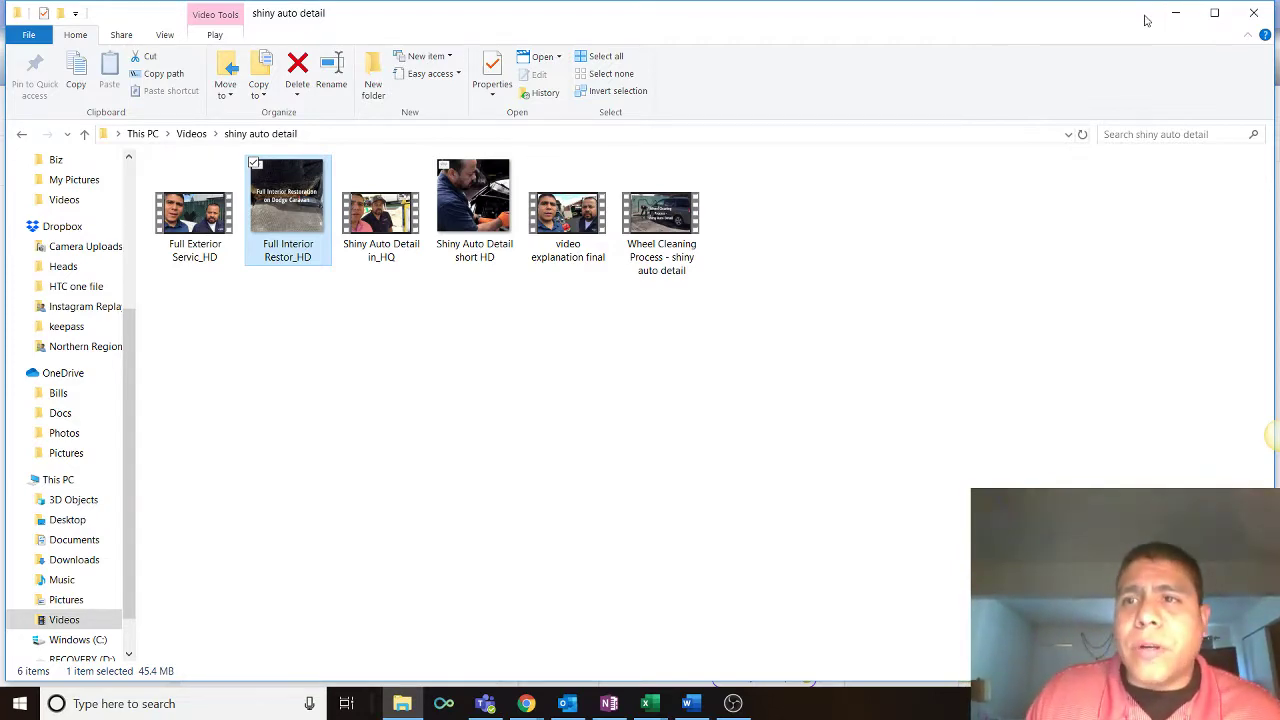
click(1175, 13)
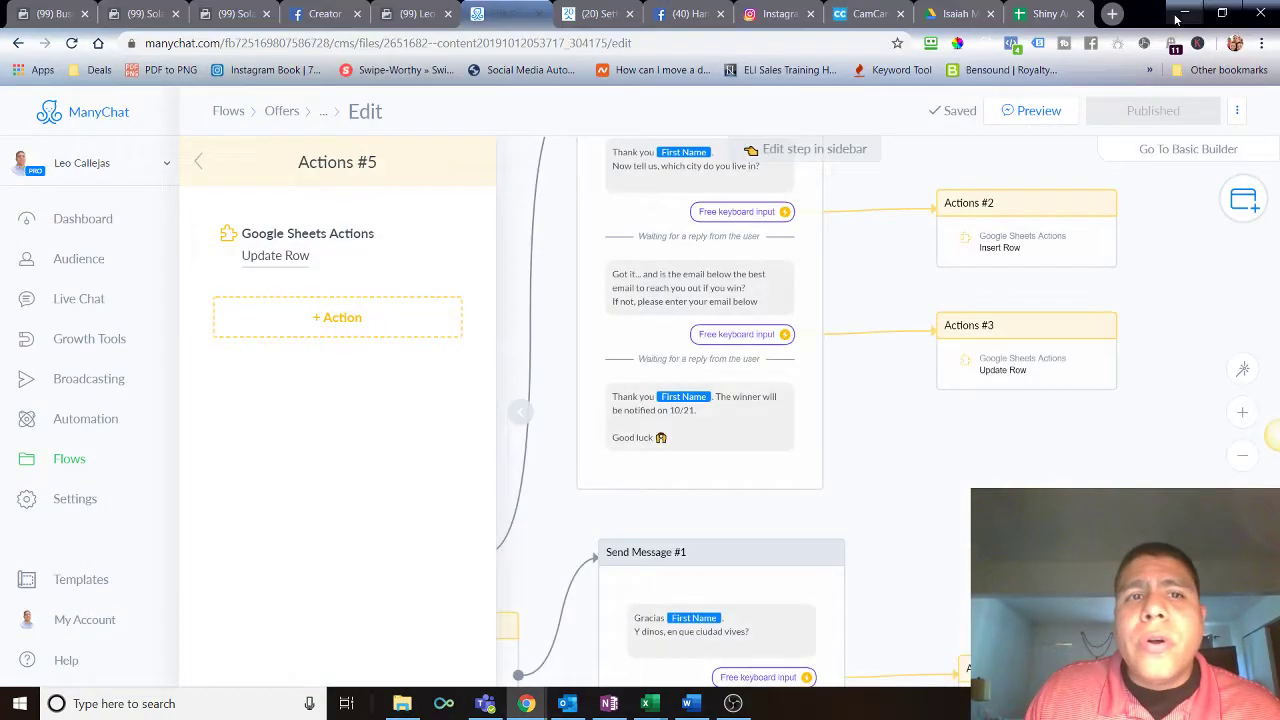
- Find the Business Manager page among the open browser tabs and open the LC ENT 001 ad account in Ads Manager
click(145, 13)
click(33, 8)
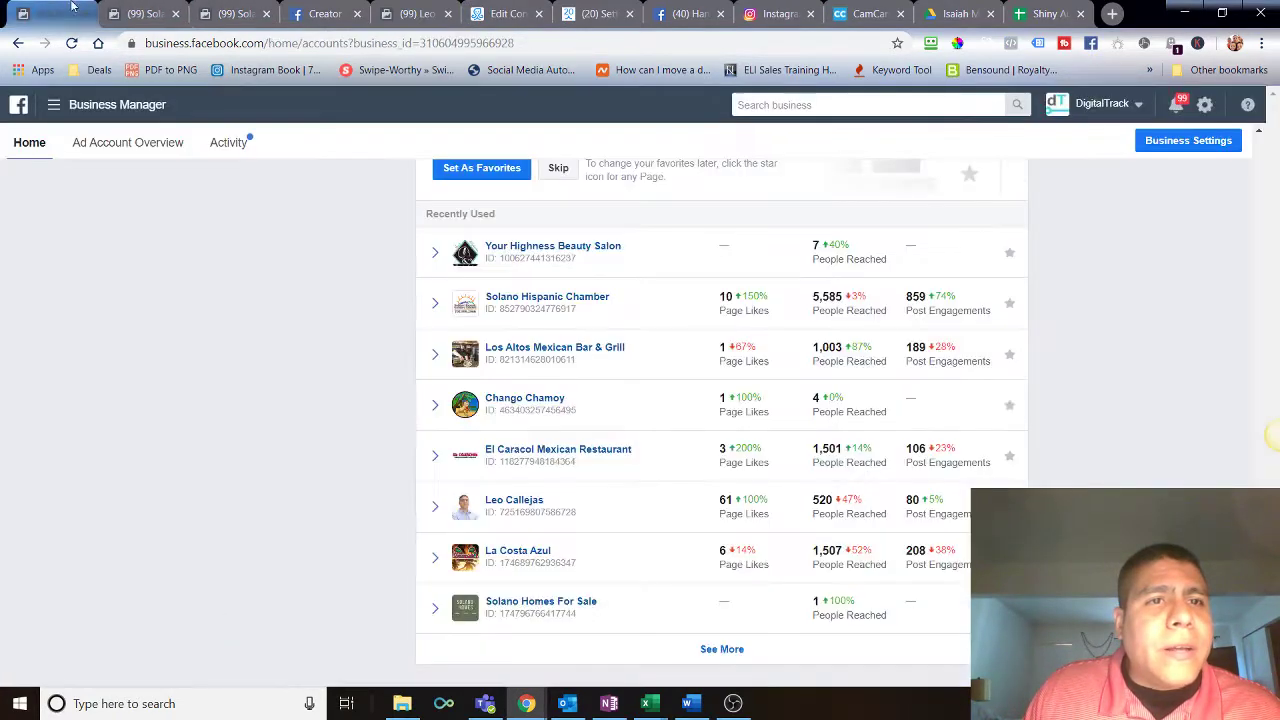
click(248, 8)
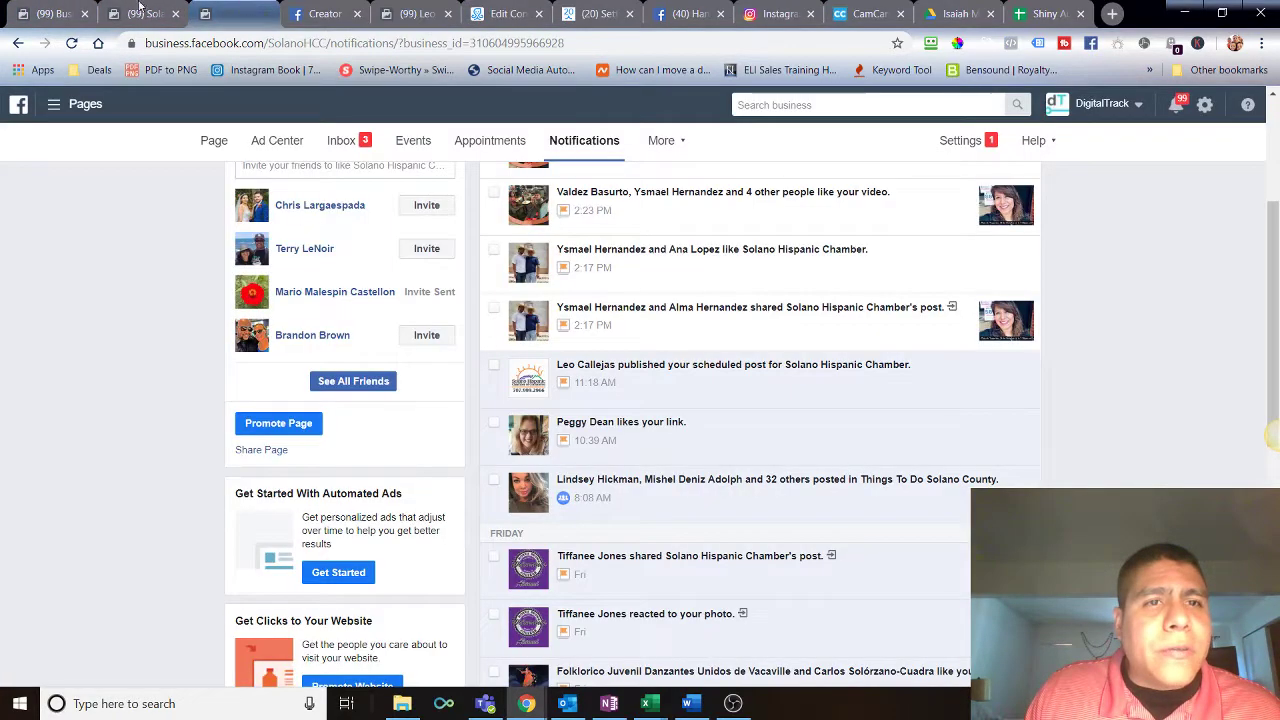
click(400, 13)
click(320, 13)
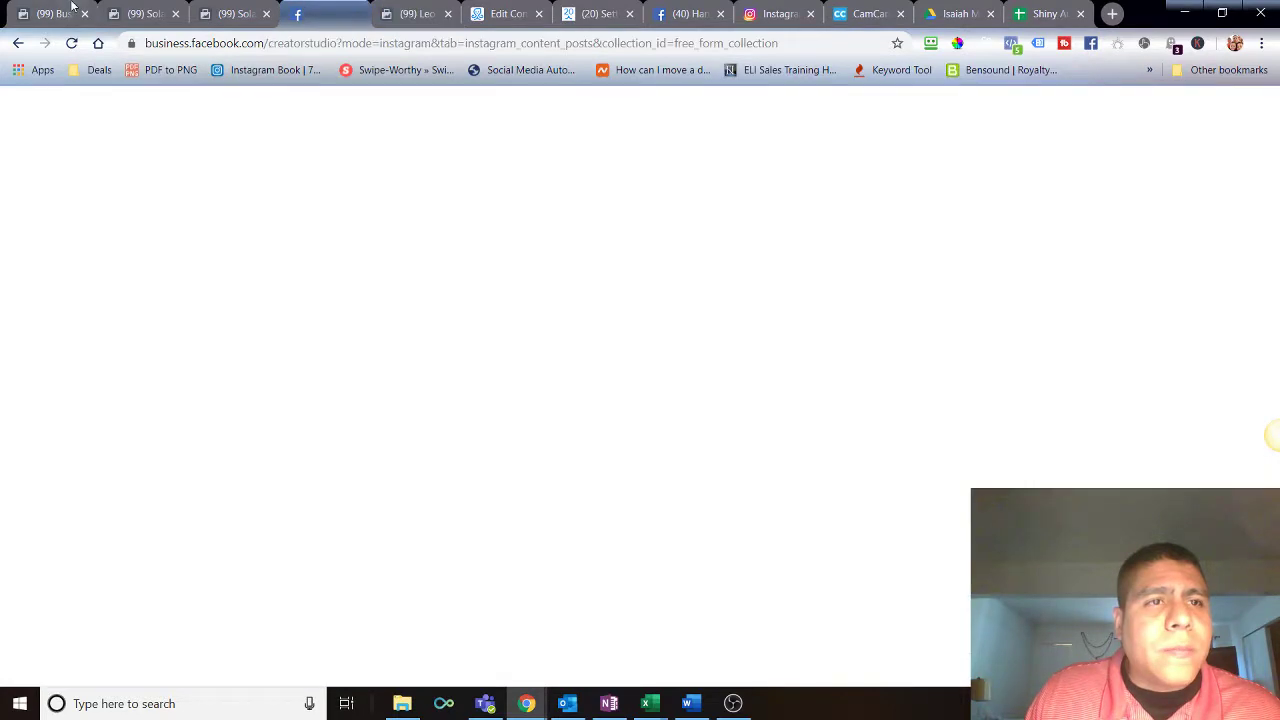
click(33, 13)
scroll(509, 396, up, 4)
scroll(509, 396, up, 2)
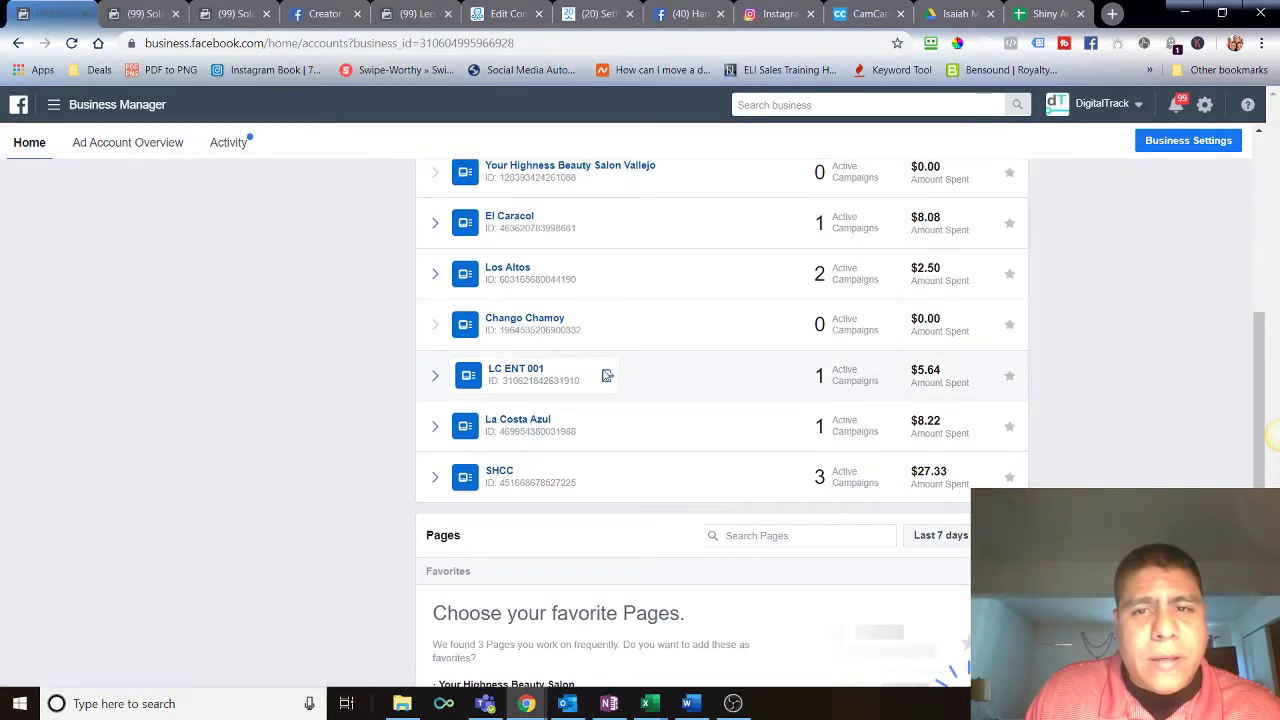
click(603, 376)
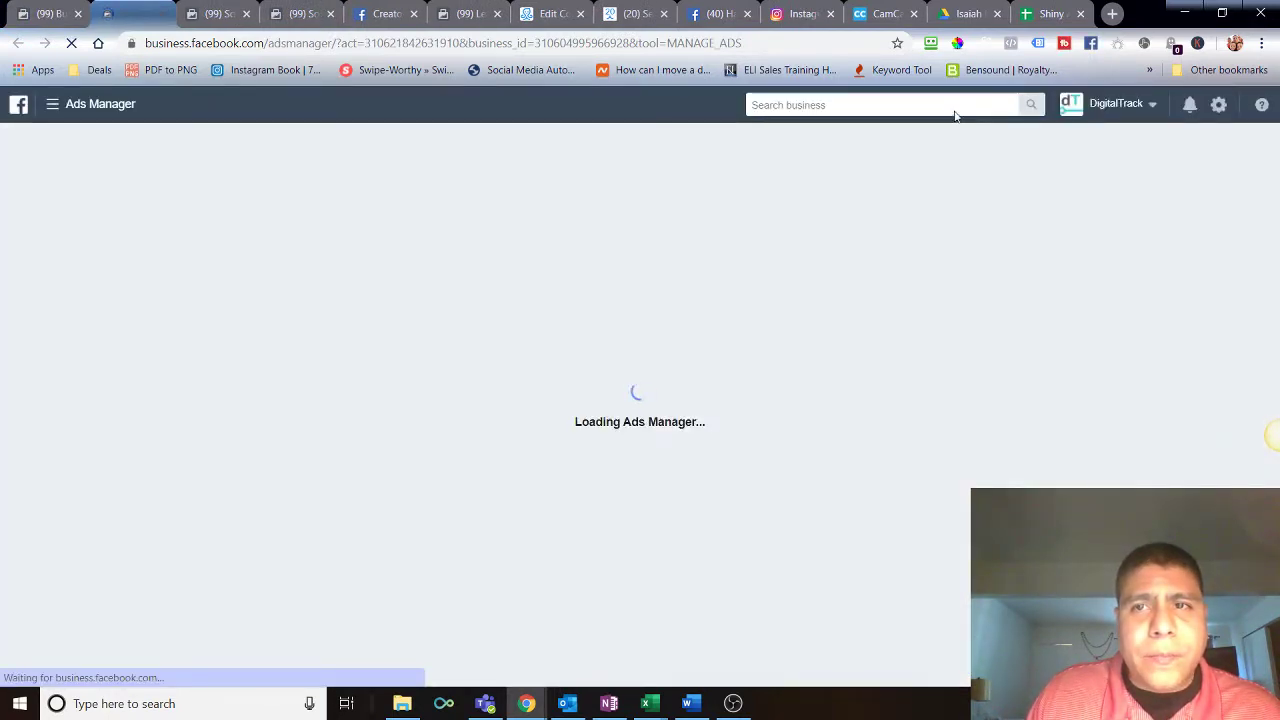
- Close the CamCard, Google Drive and Shiny Auto spreadsheet browser tabs
click(914, 15)
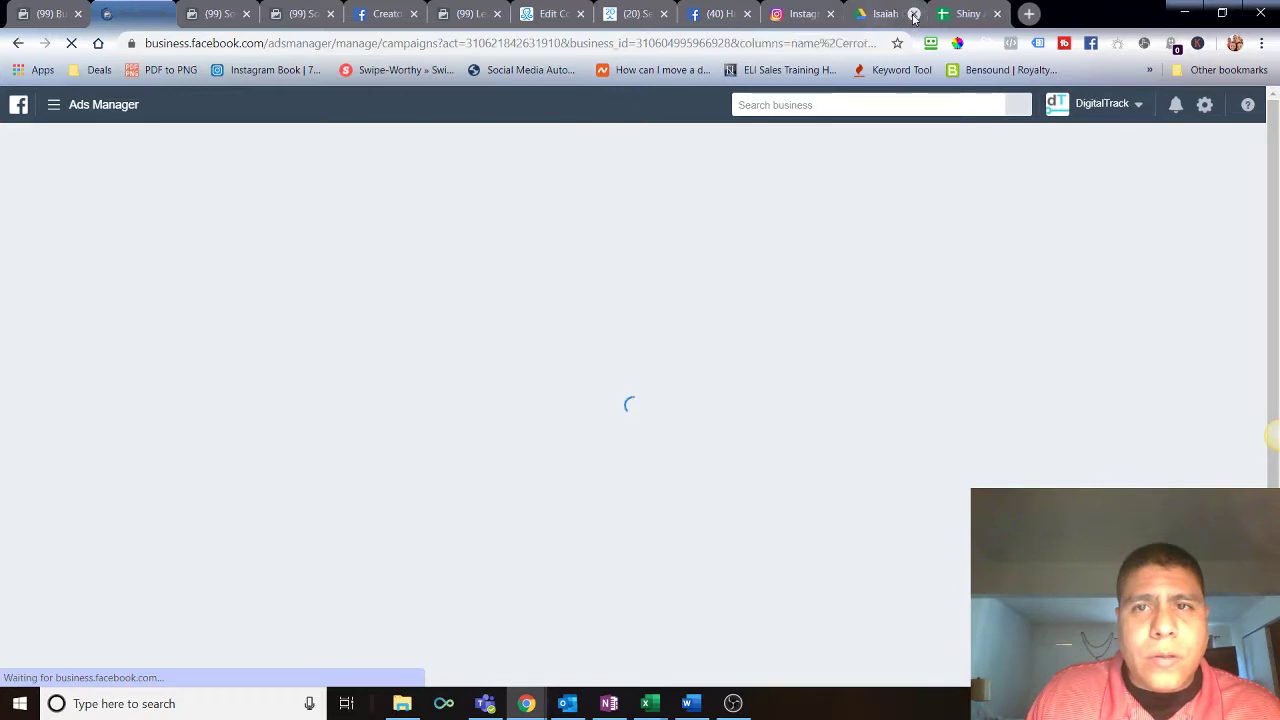
click(914, 15)
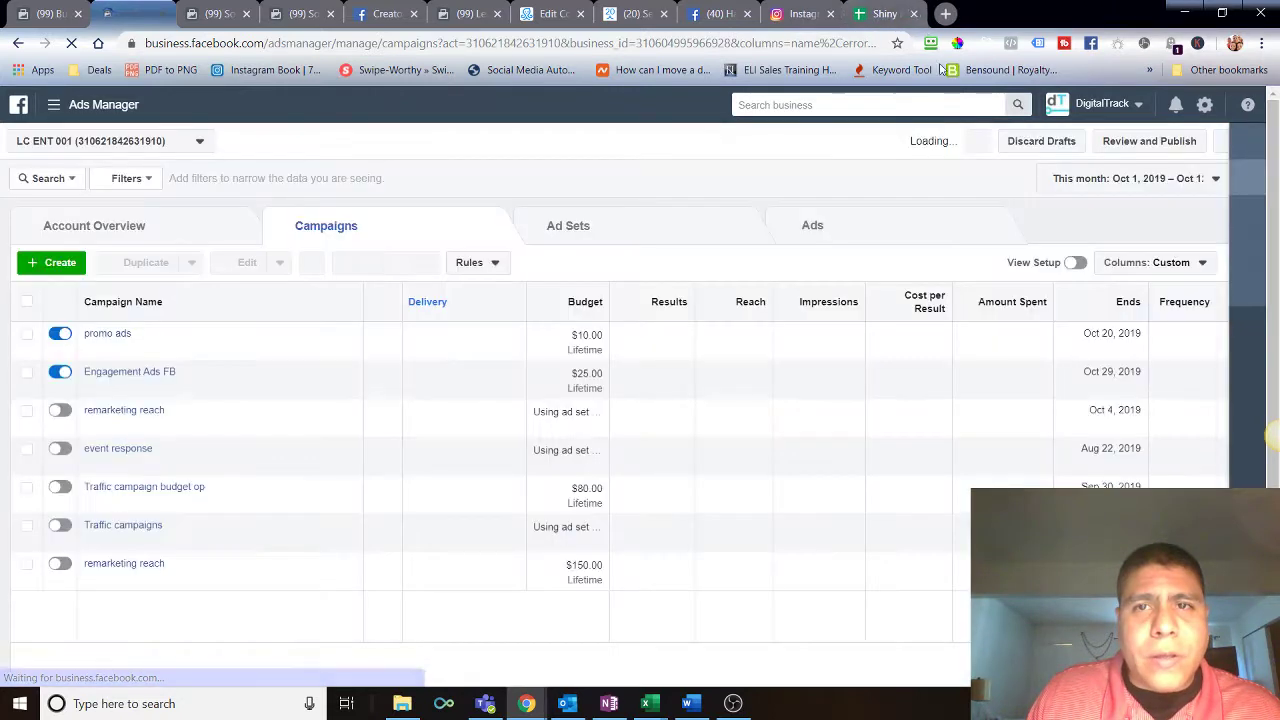
click(914, 15)
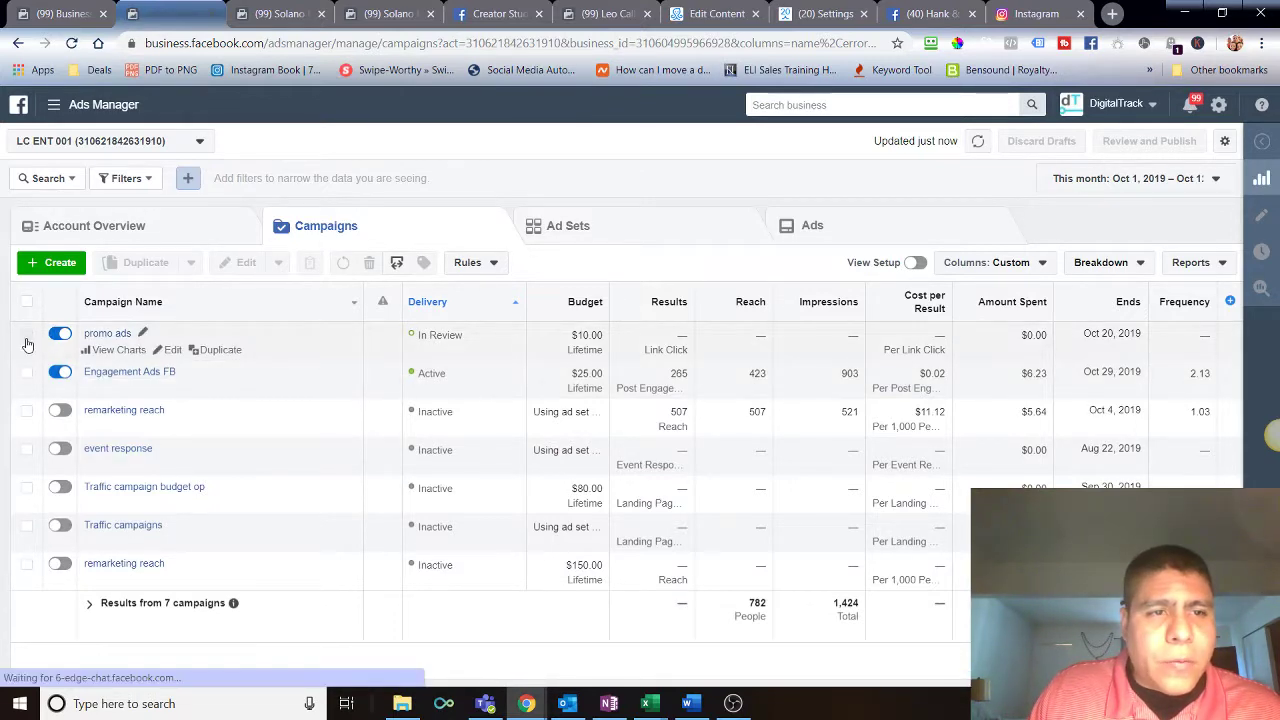
- Select the promo ads campaign and open its shiny auto wheels ad for editing
click(26, 334)
click(845, 236)
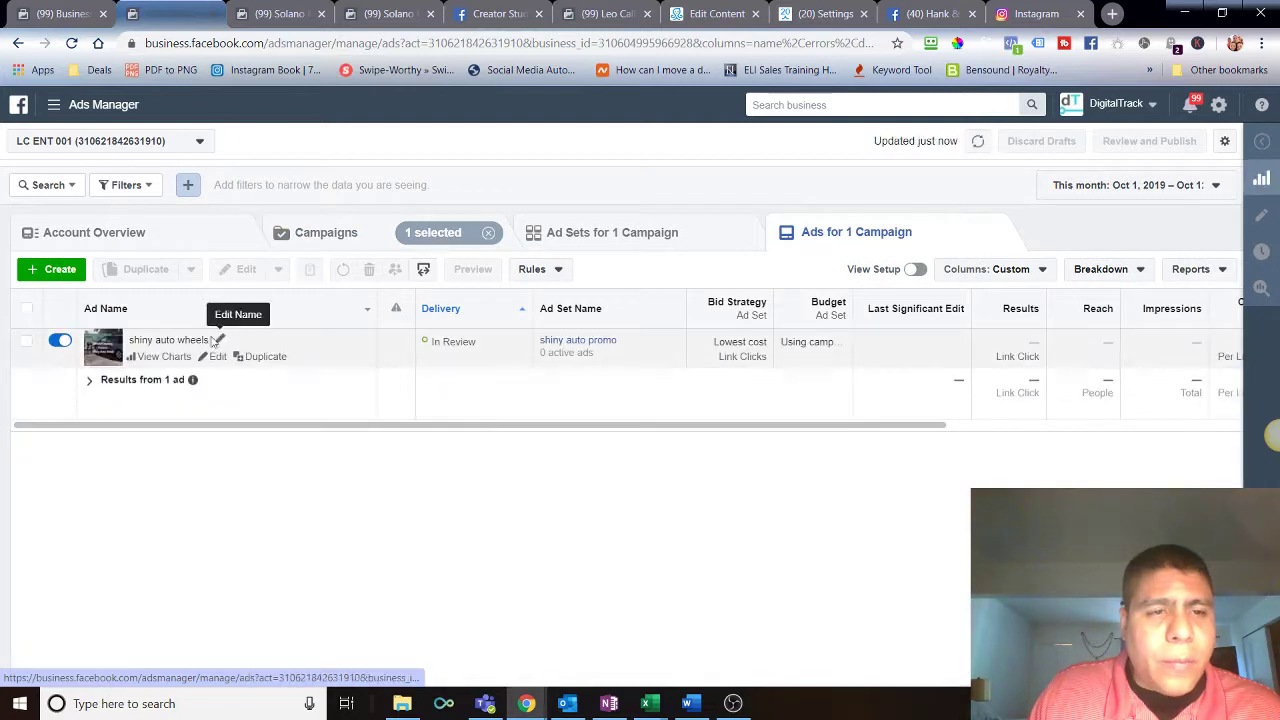
mouse_move(188, 362)
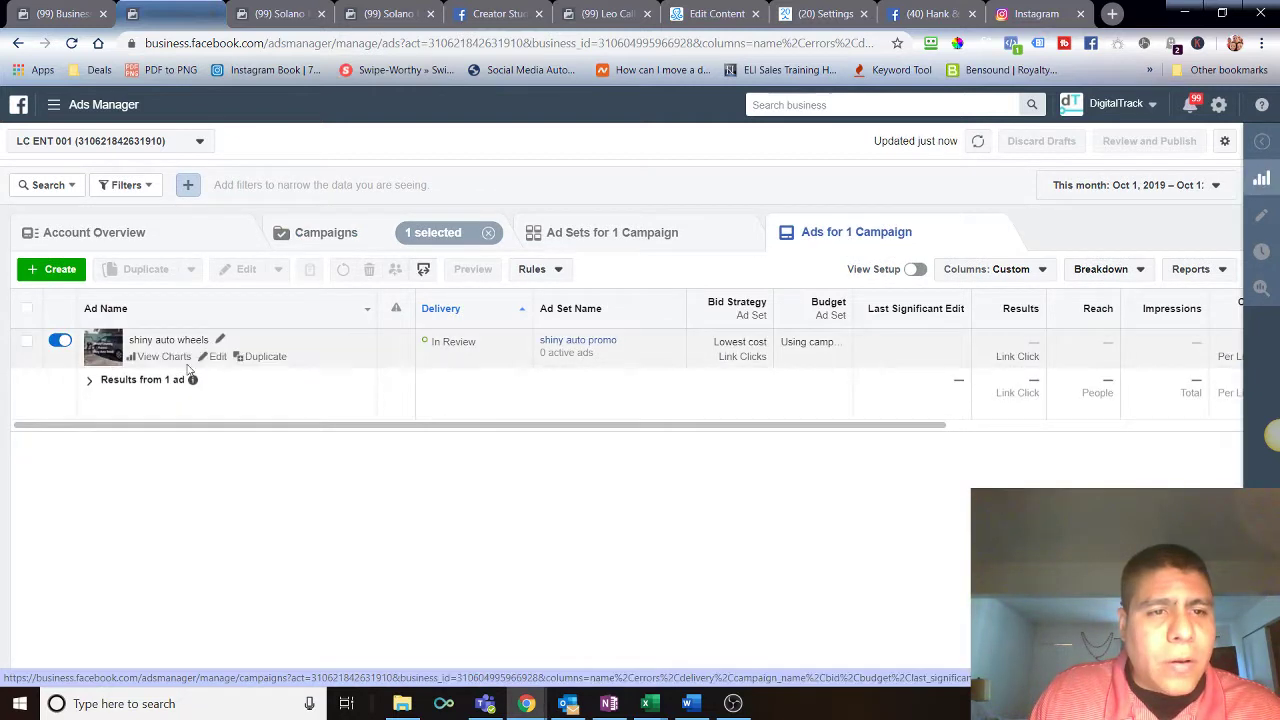
click(762, 360)
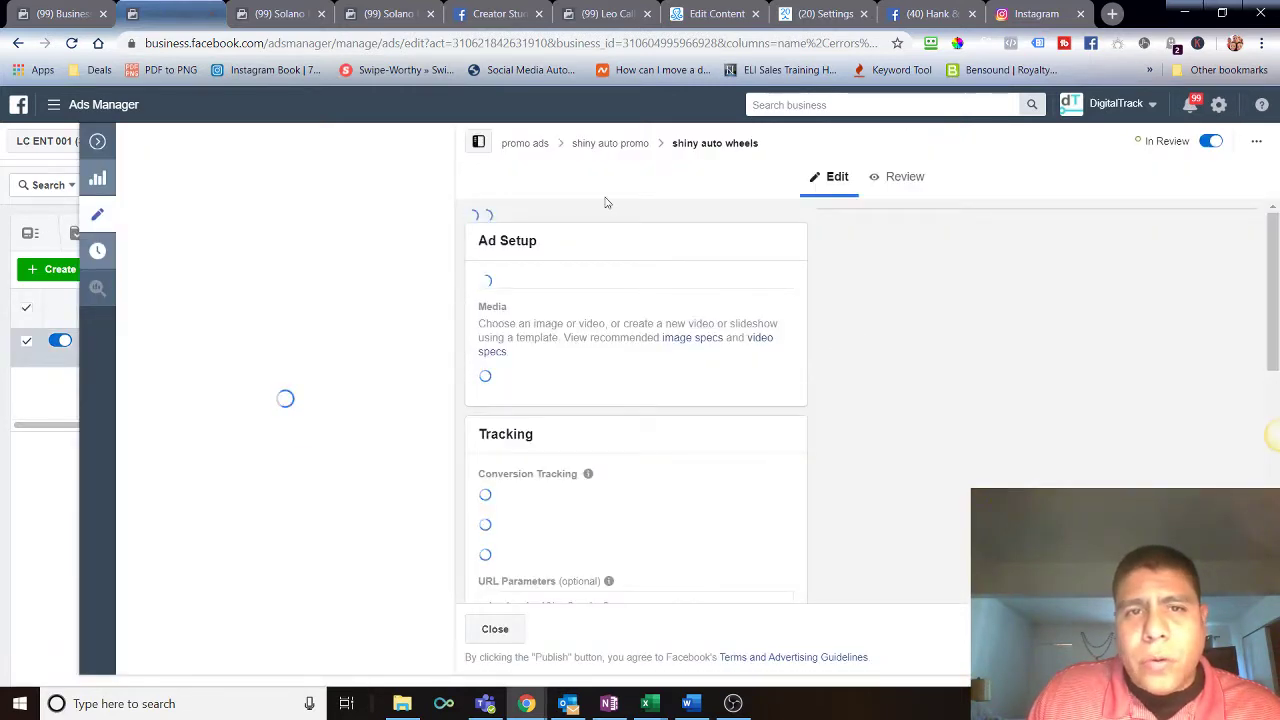
- Open the promo ads campaign settings and review the objective, budget optimization, lifetime budget and bid strategy
click(530, 146)
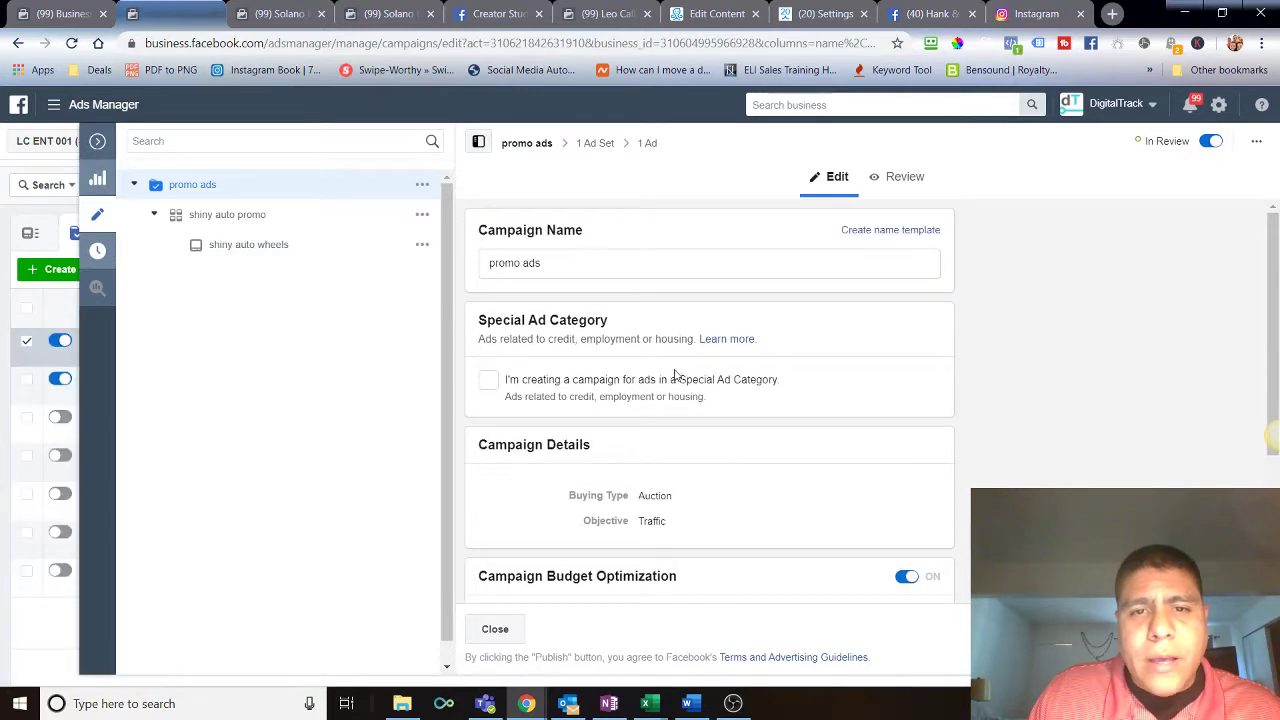
scroll(760, 446, down, 2)
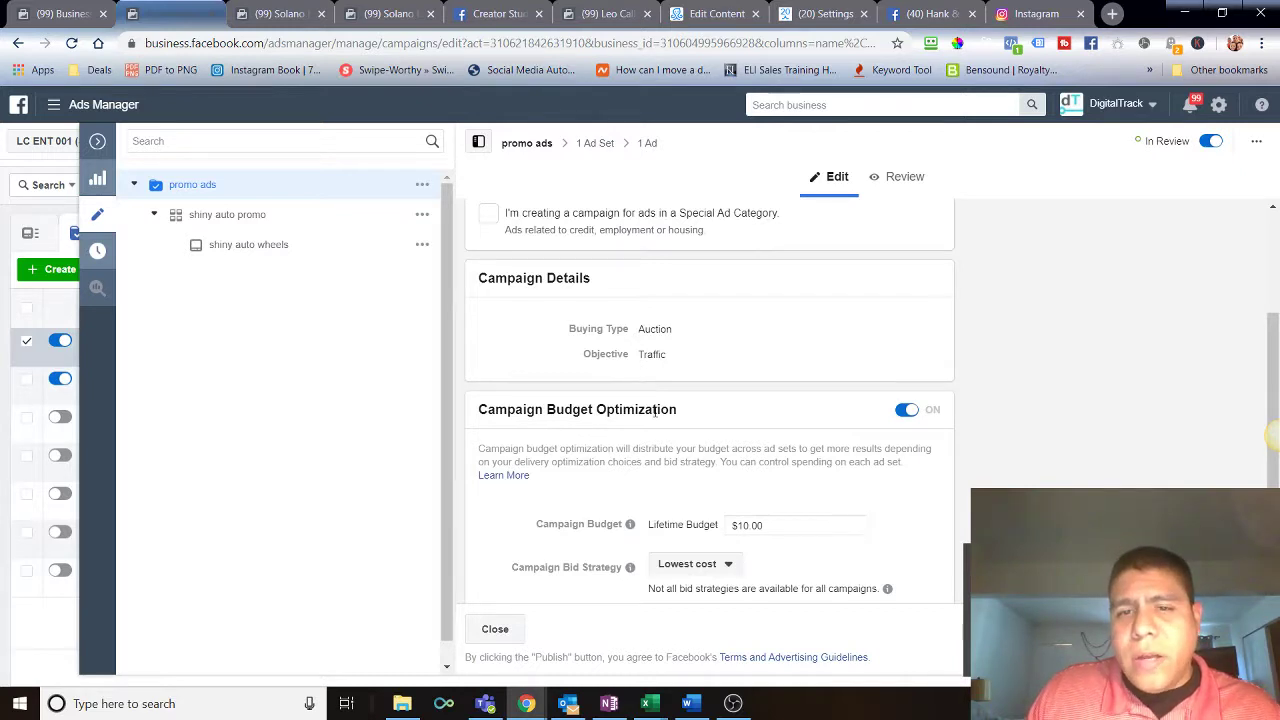
scroll(697, 500, down, 1)
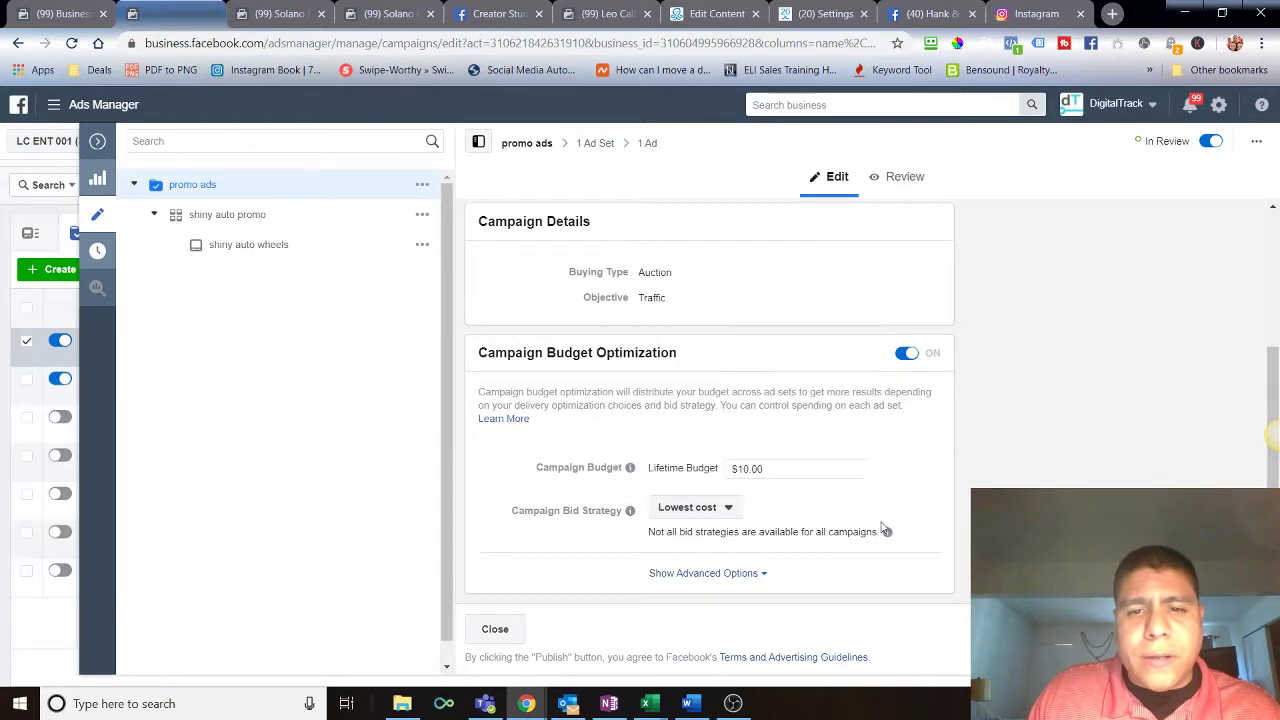
scroll(886, 524, up, 1)
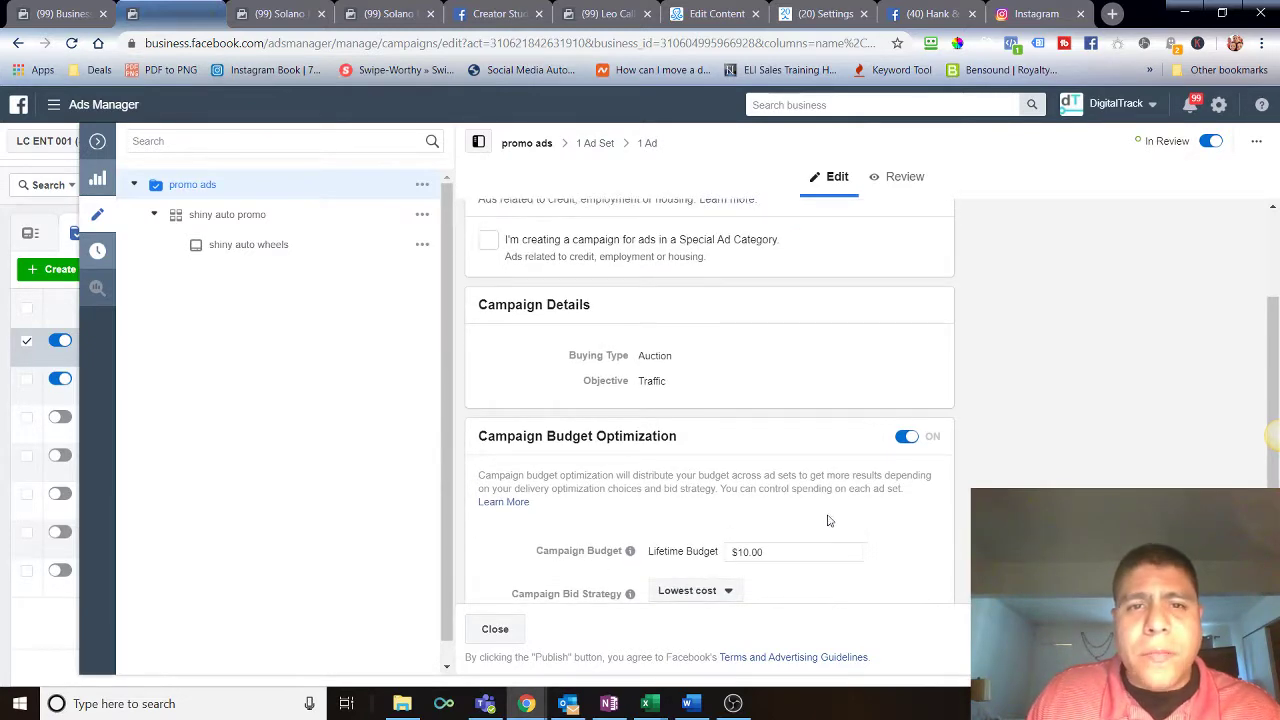
scroll(820, 528, up, 1)
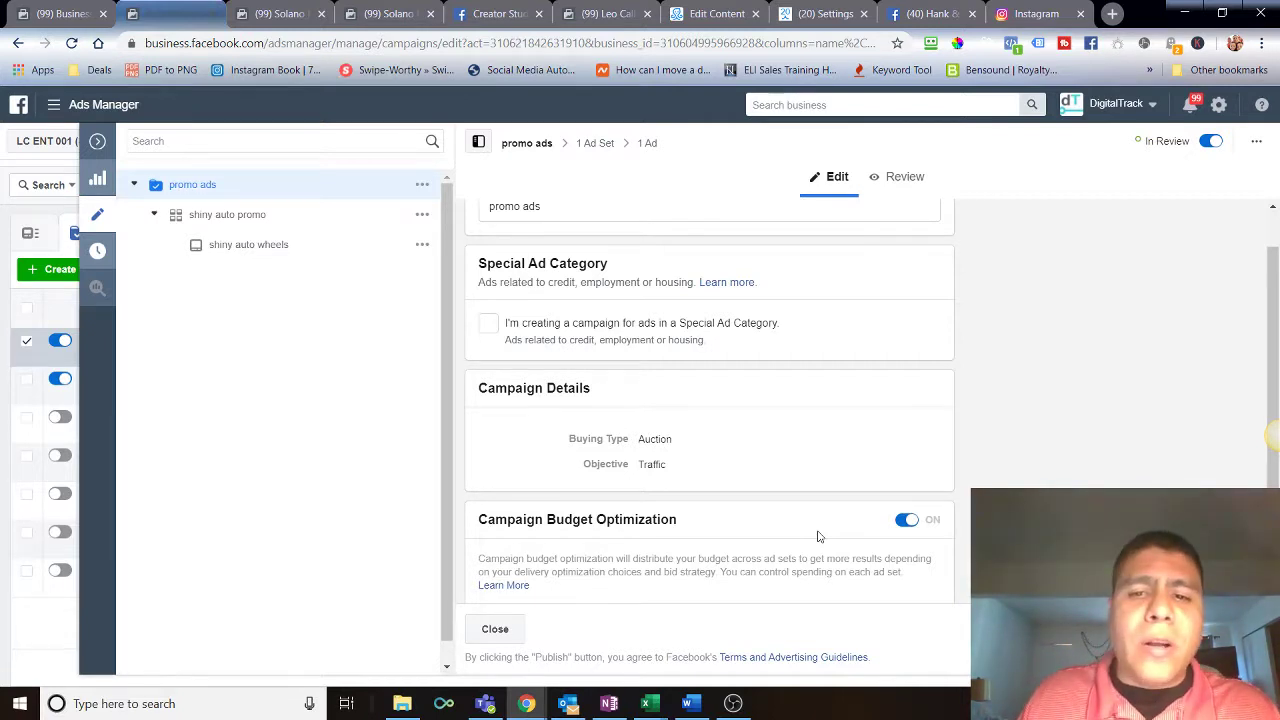
scroll(823, 530, down, 1)
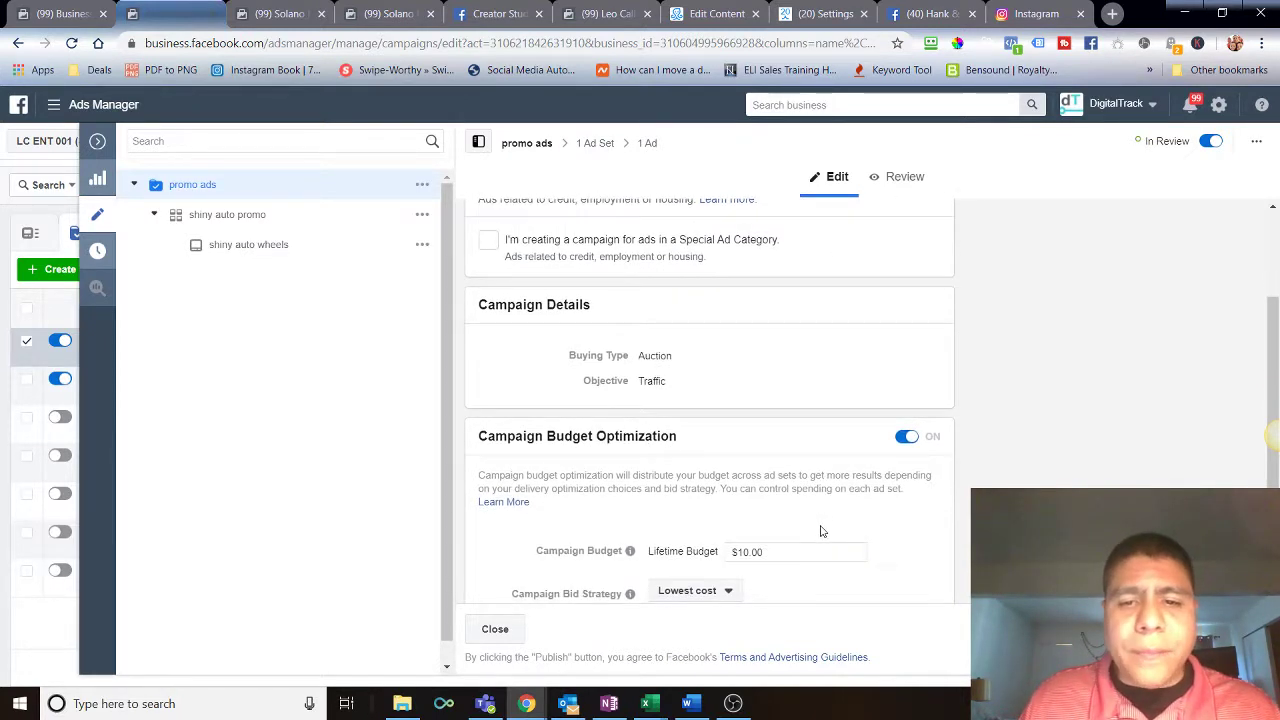
scroll(801, 481, up, 1)
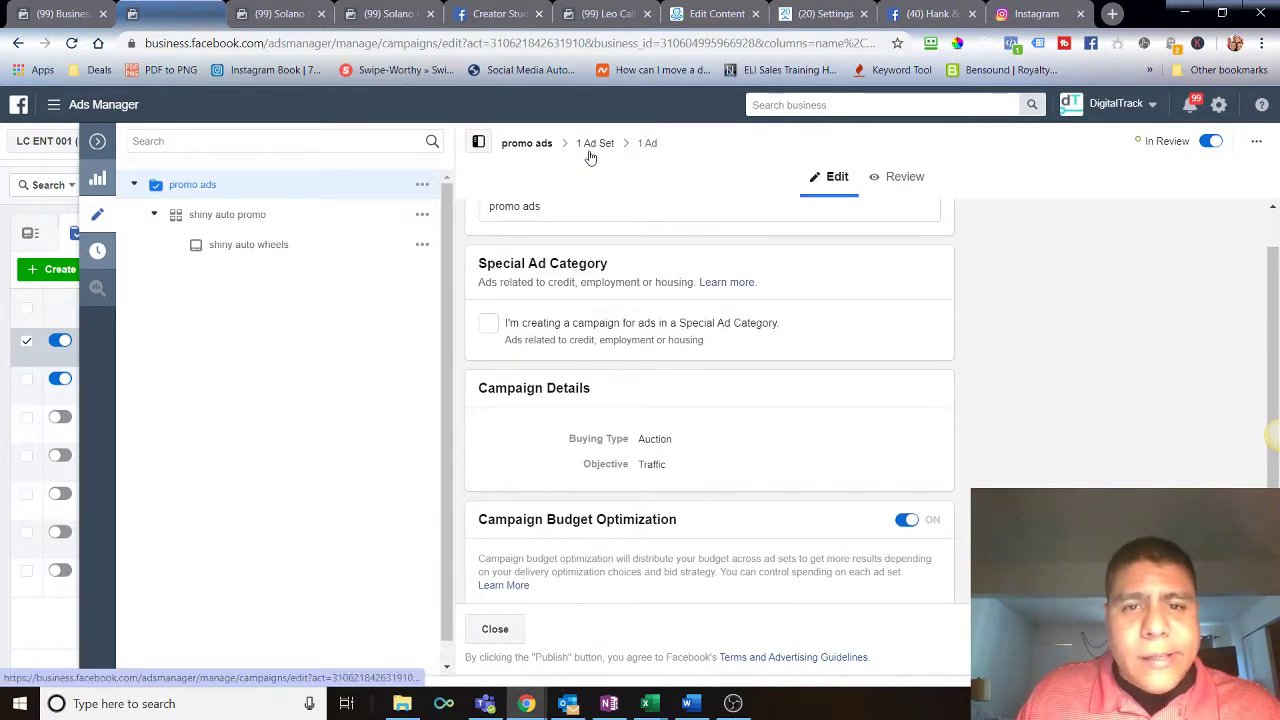
scroll(563, 480, down, 1)
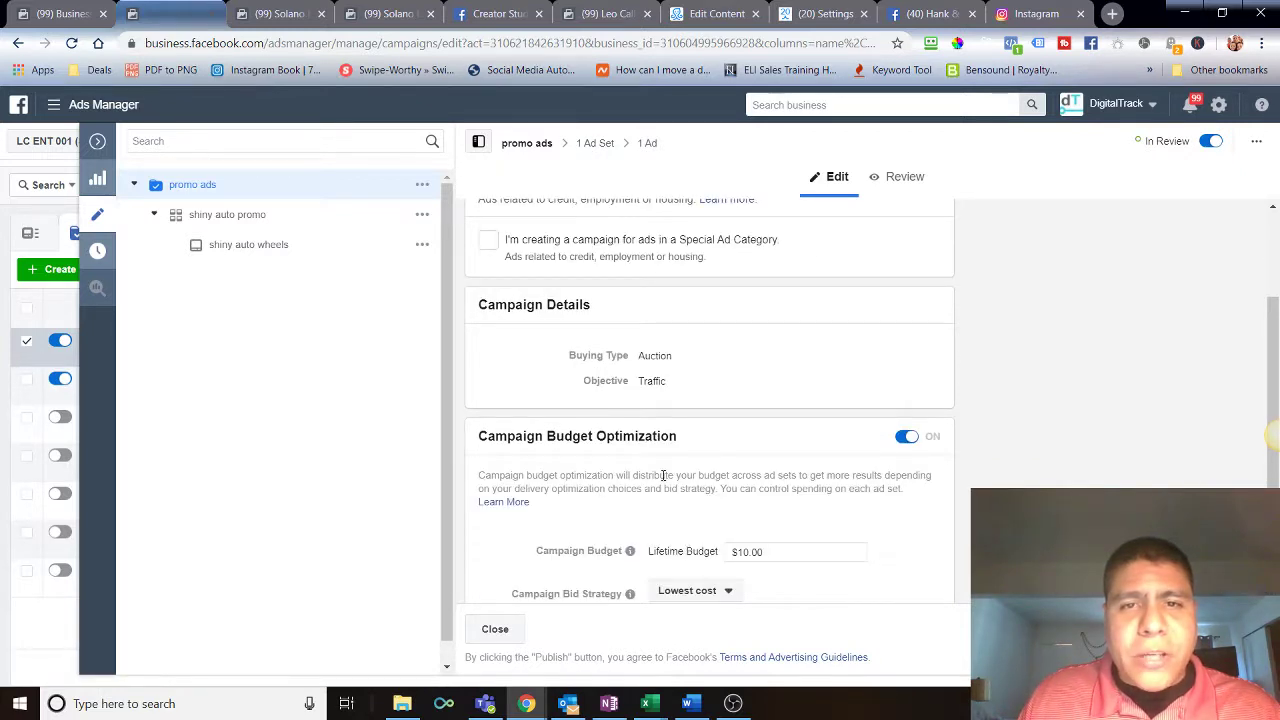
scroll(663, 475, up, 2)
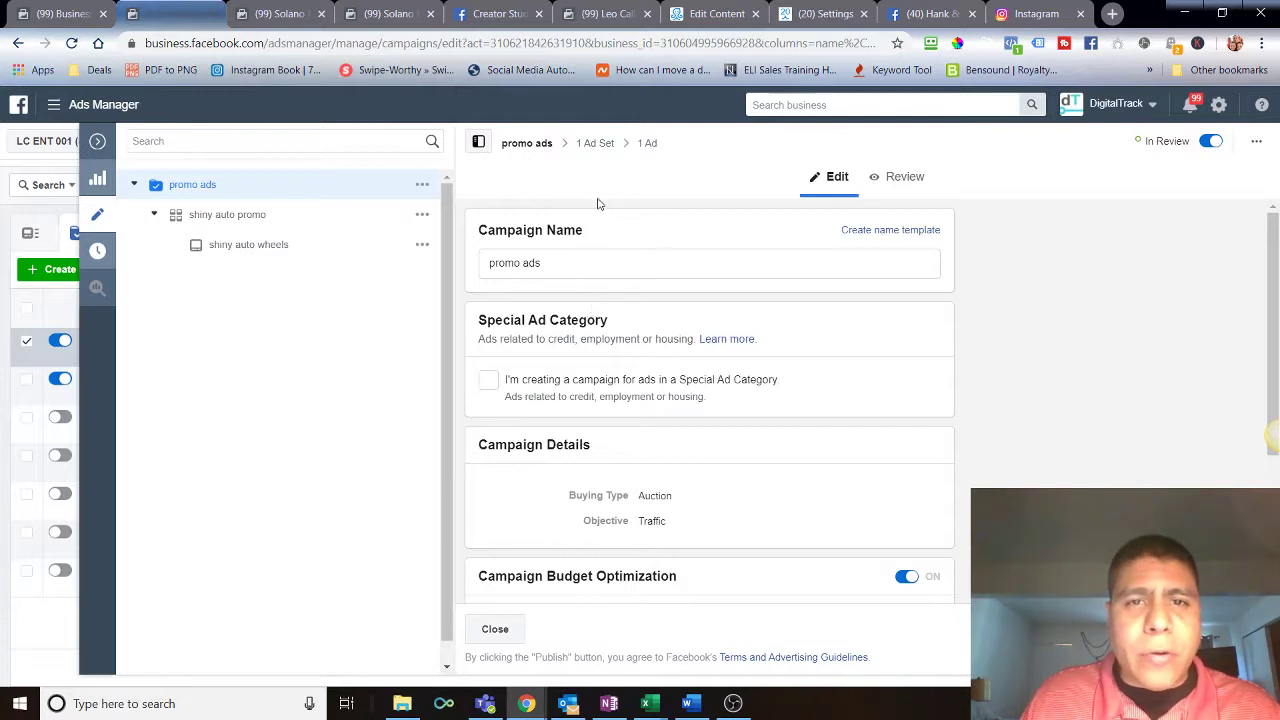
- Go through the campaign's levels, viewing the shiny auto promo ad set, the promo ads campaign and the shiny auto wheels ad
click(594, 146)
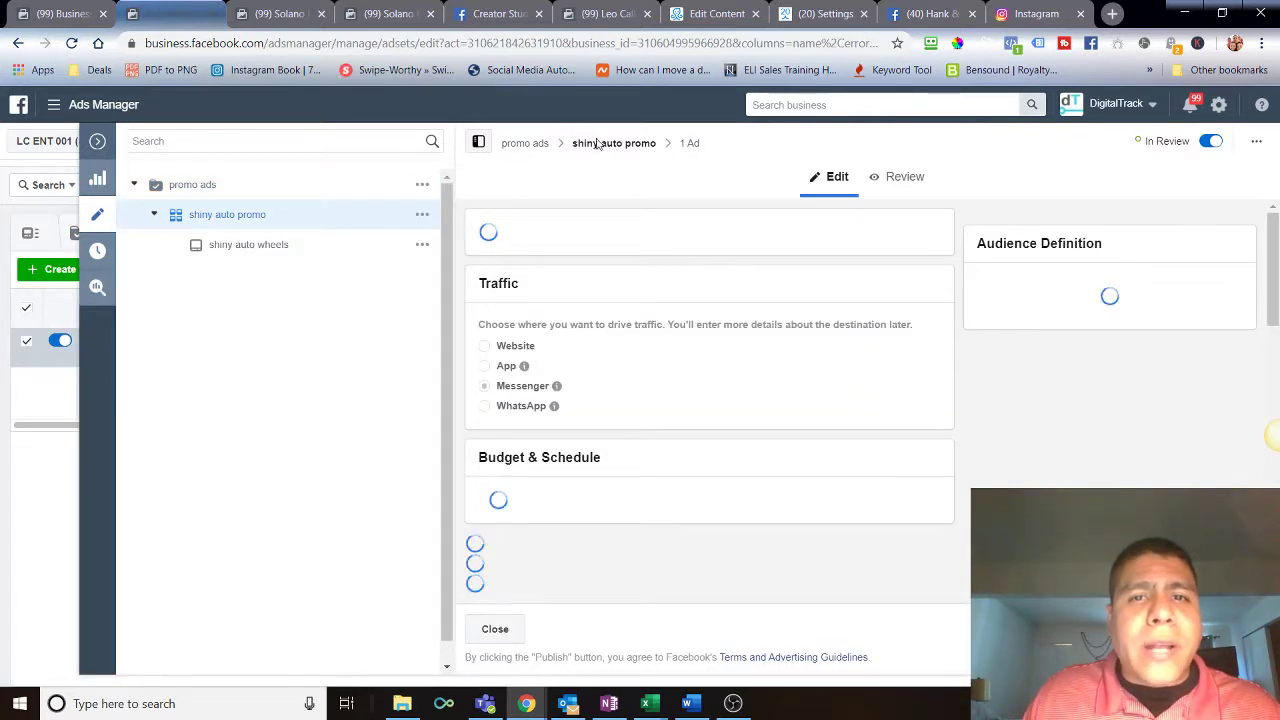
click(525, 146)
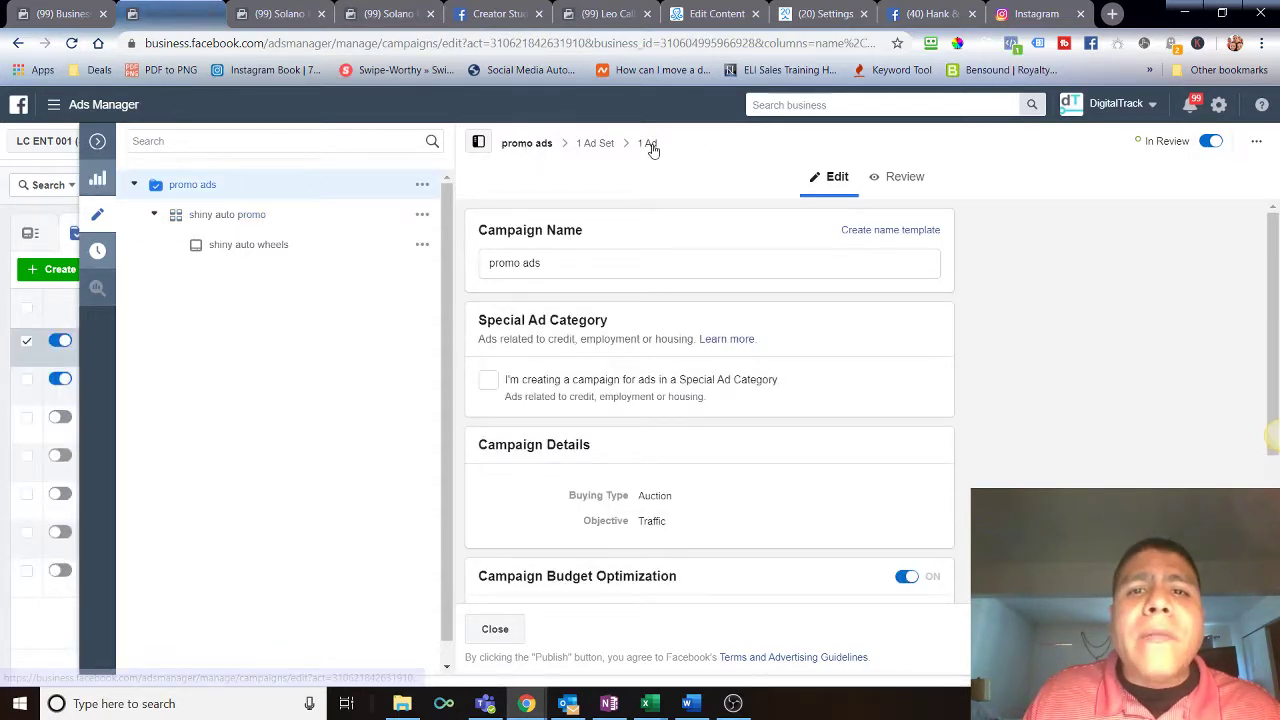
click(648, 144)
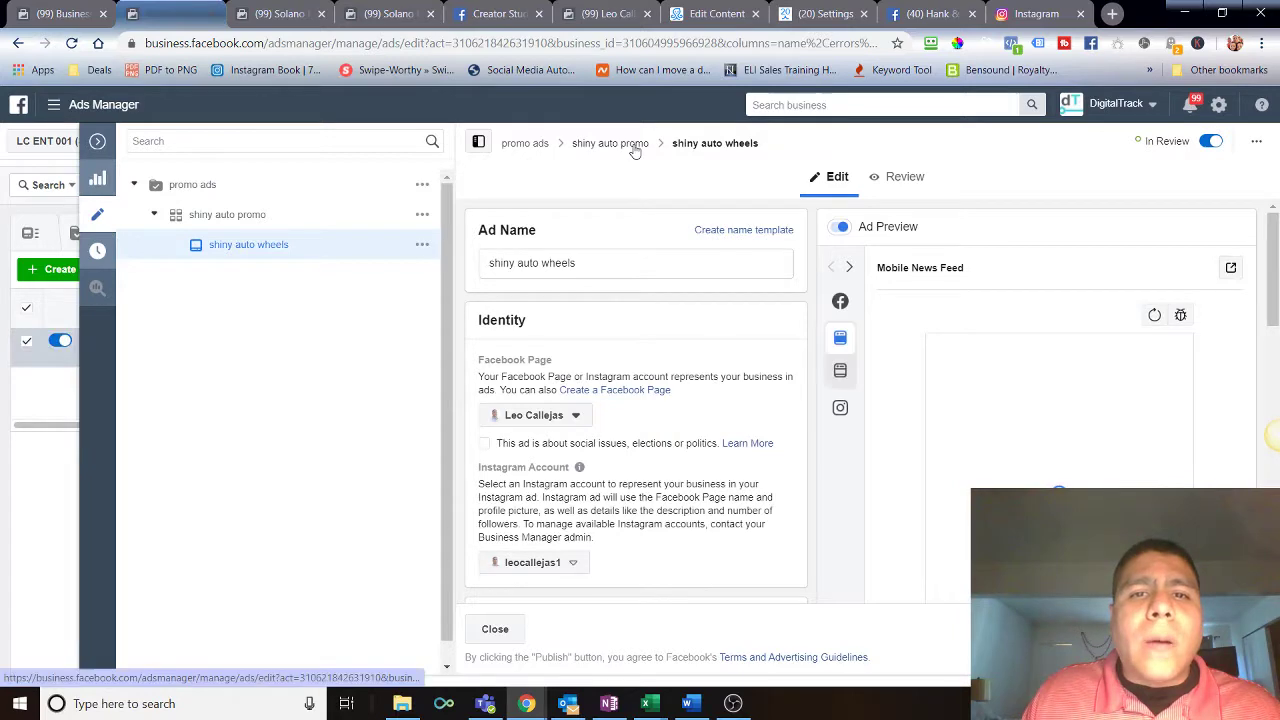
- Open the shiny auto promo ad set and review its traffic destination, spend limits, and start and end dates
click(634, 146)
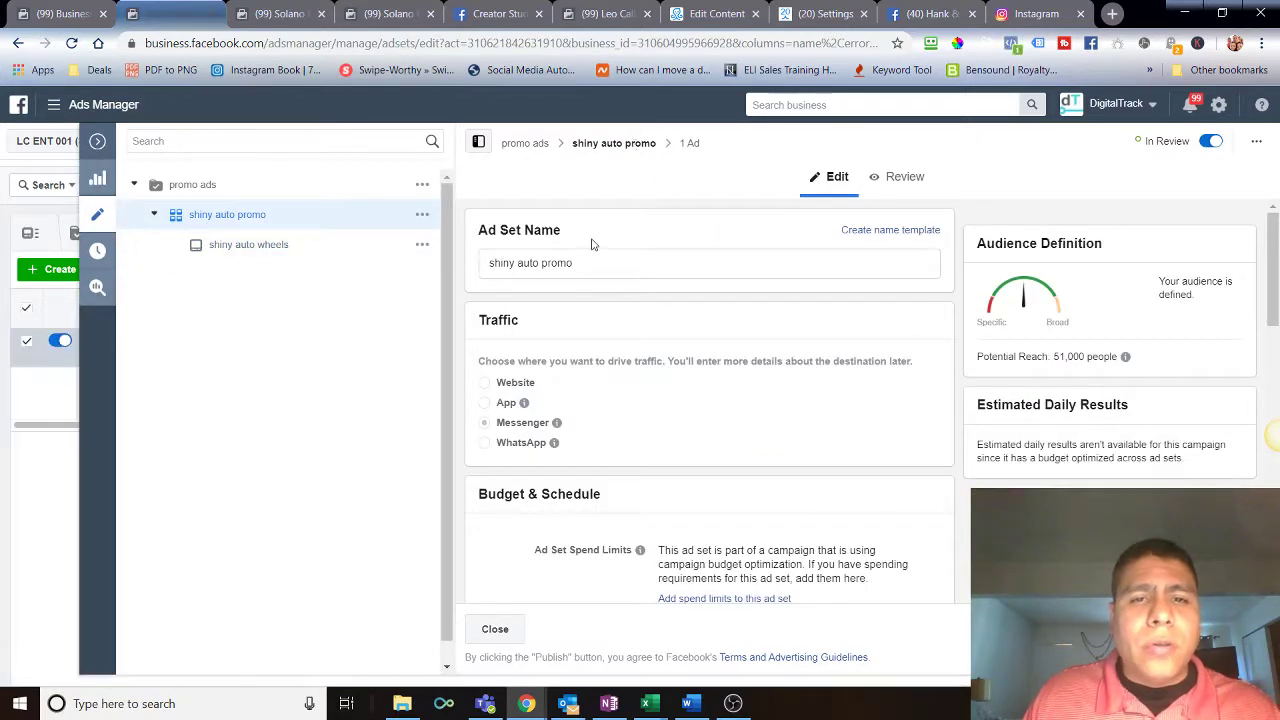
scroll(575, 343, down, 1)
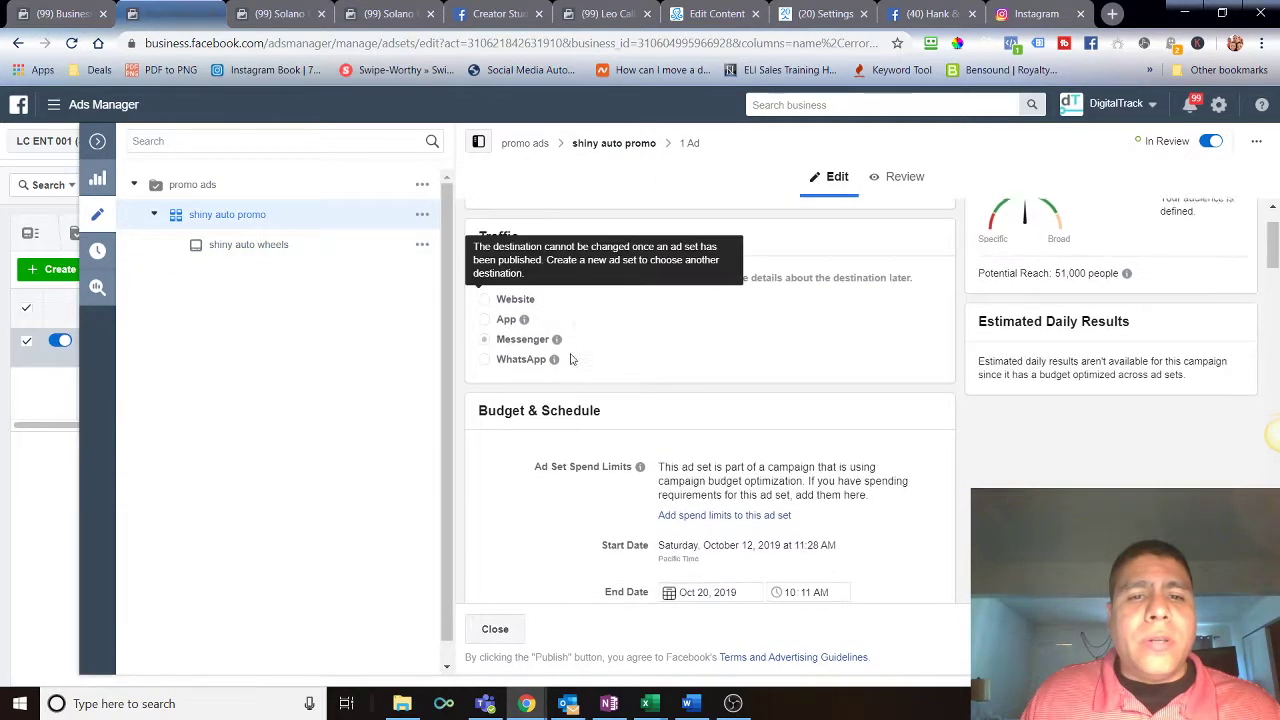
mouse_move(600, 355)
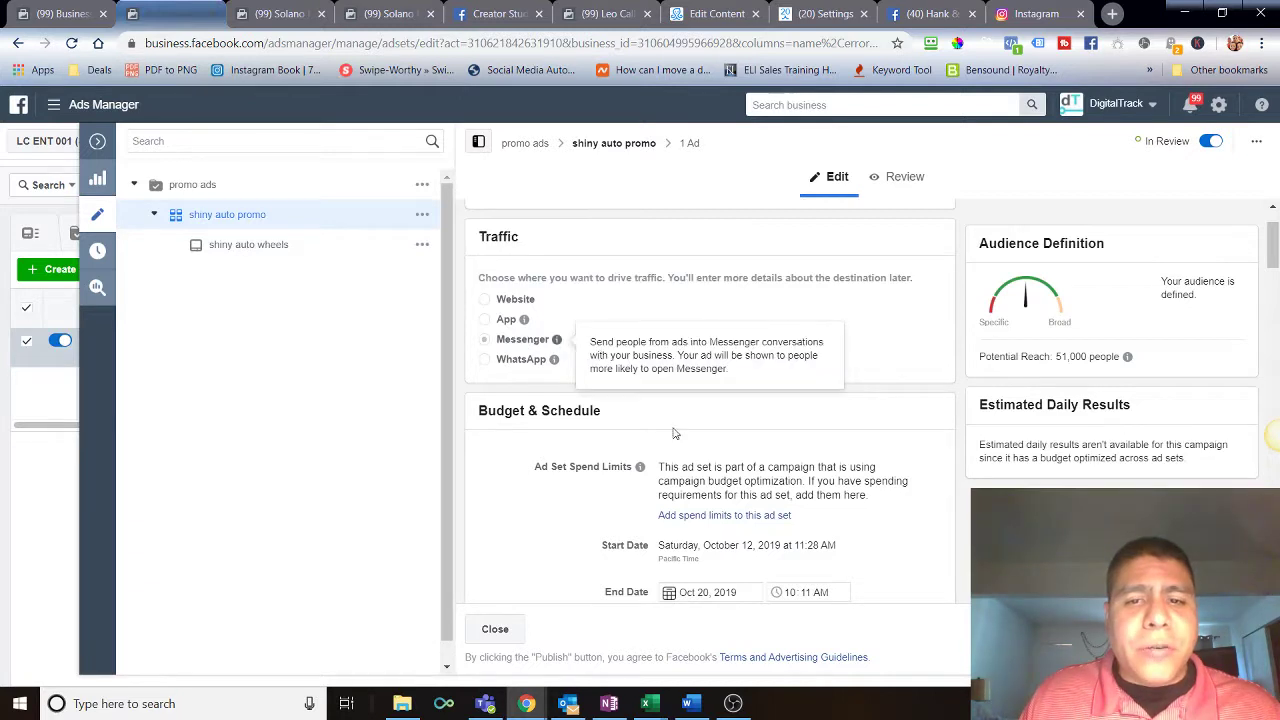
scroll(675, 435, down, 2)
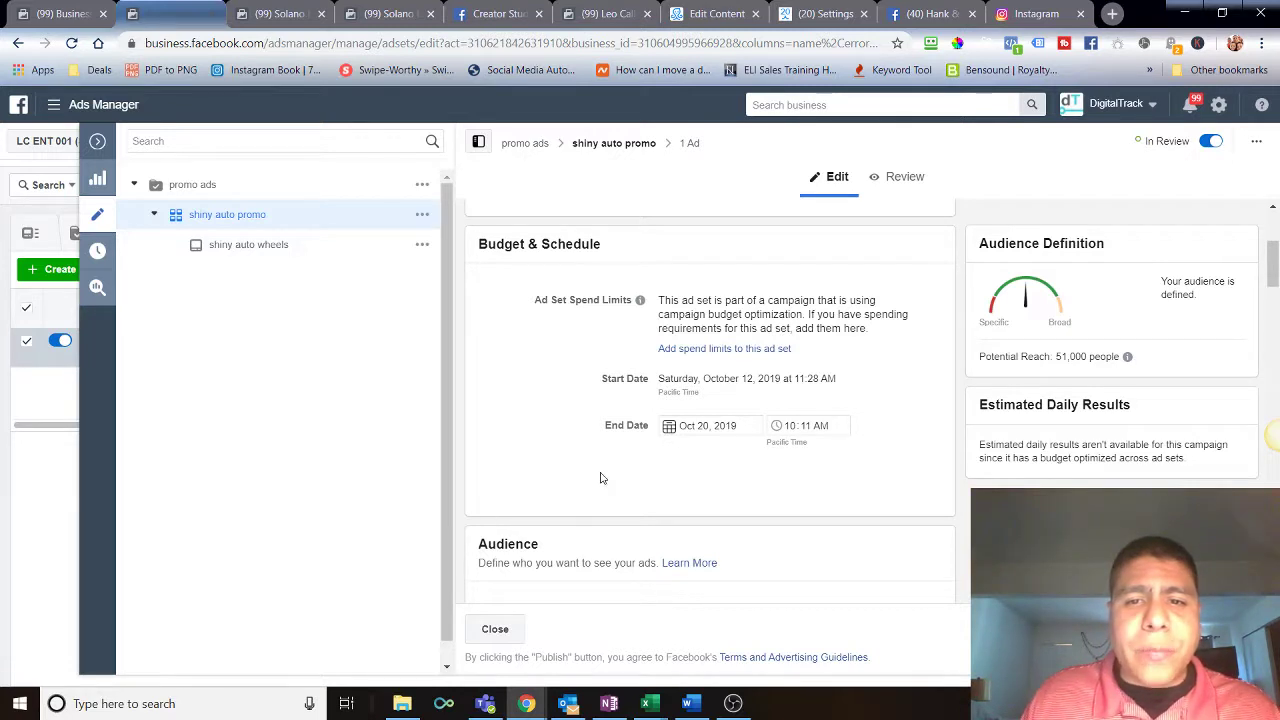
scroll(641, 440, down, 1)
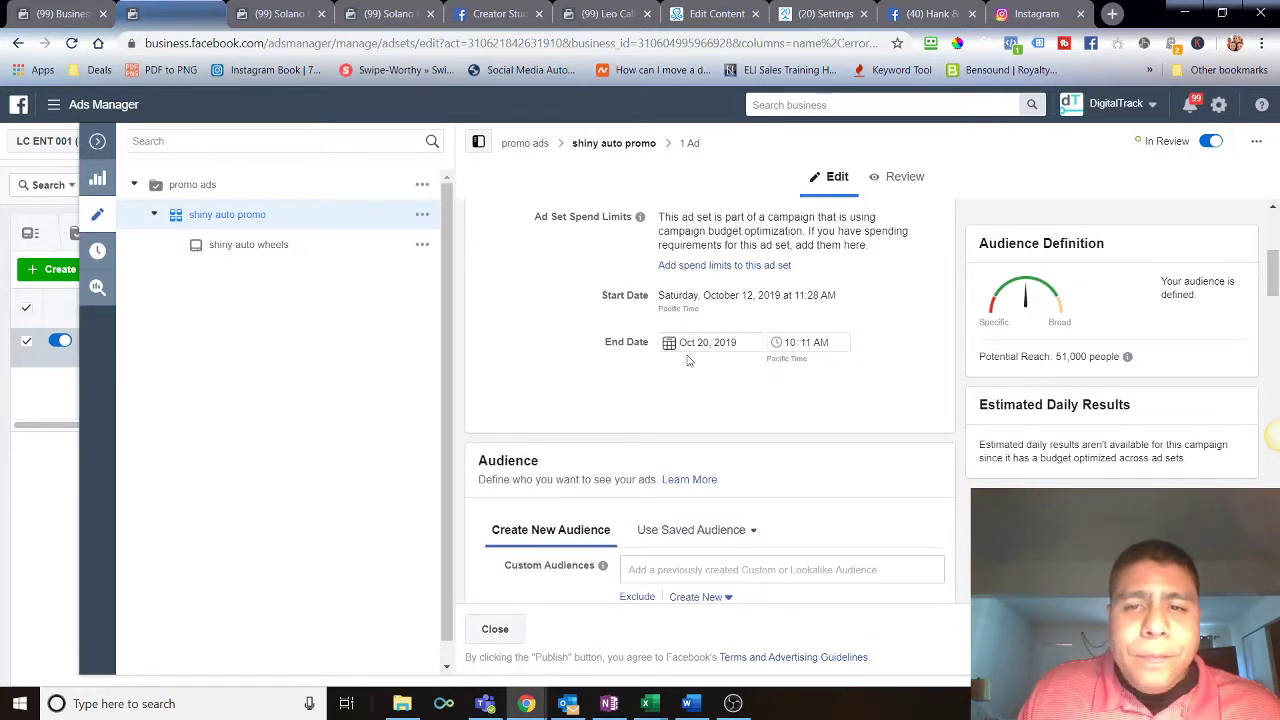
- Examine the ad set's audience settings, including custom audiences, location, age, gender, languages and detailed targeting
scroll(751, 389, down, 3)
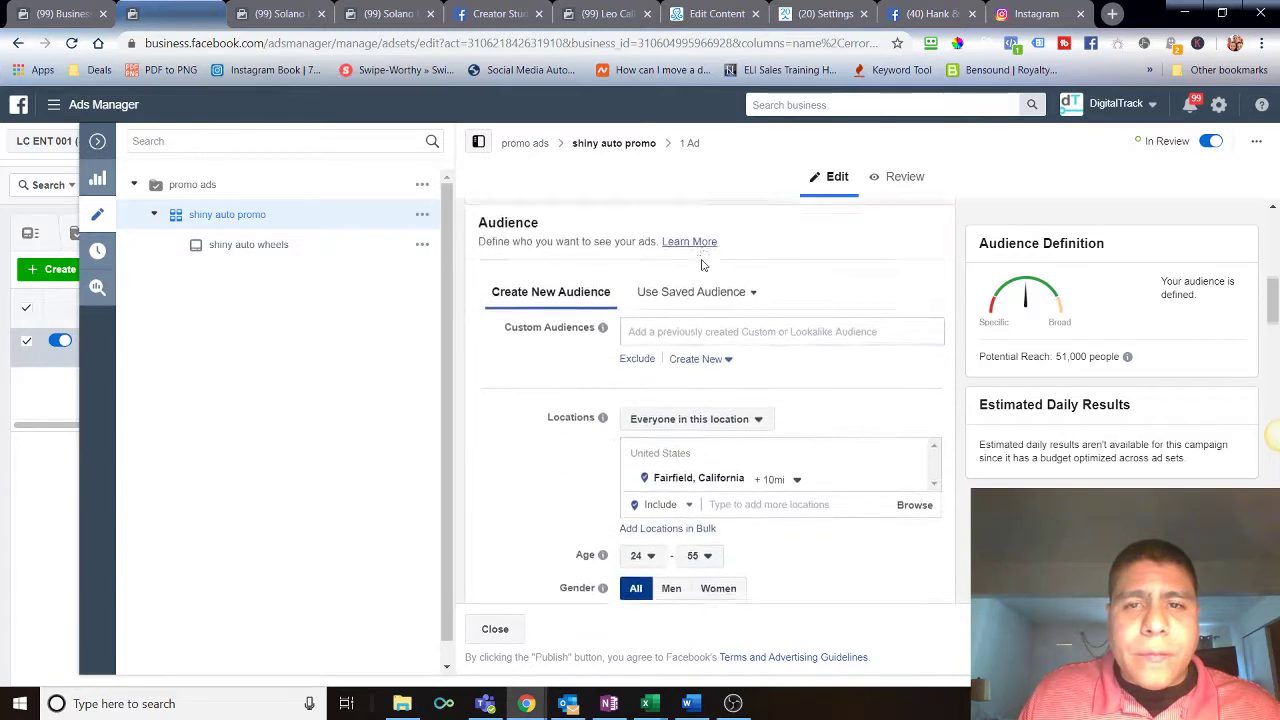
scroll(743, 263, up, 3)
scroll(605, 410, down, 1)
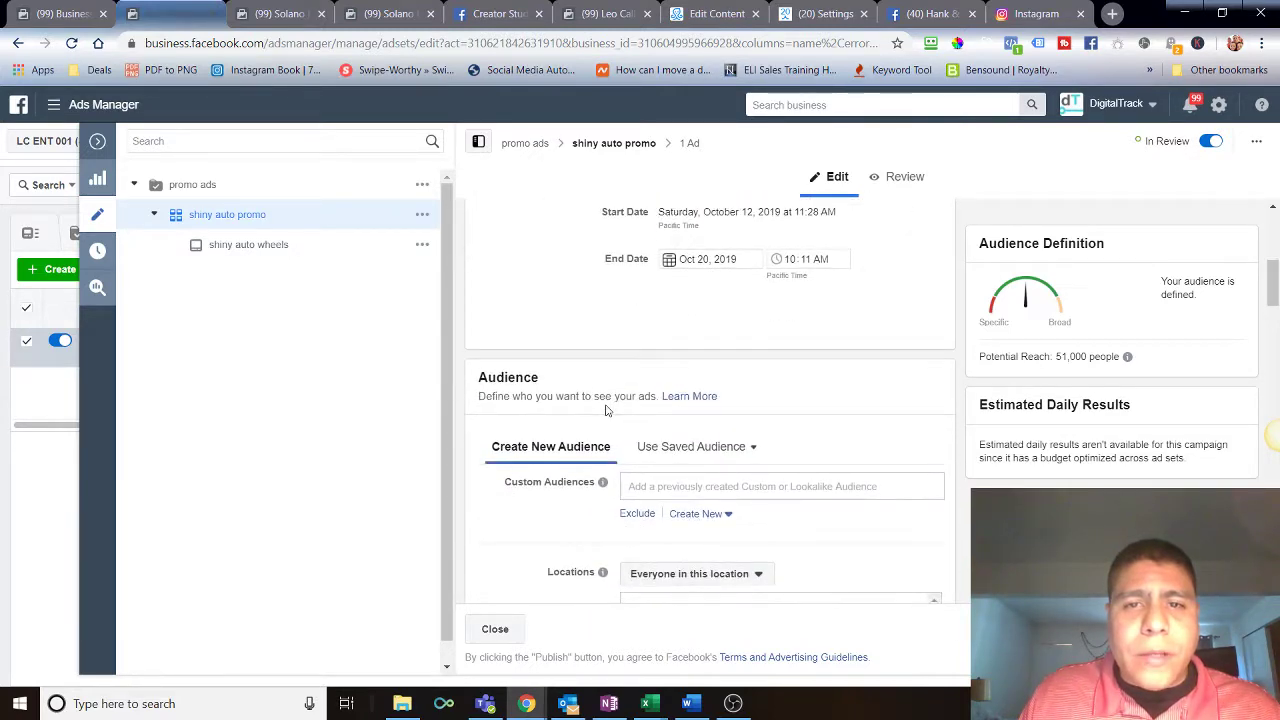
scroll(605, 411, down, 4)
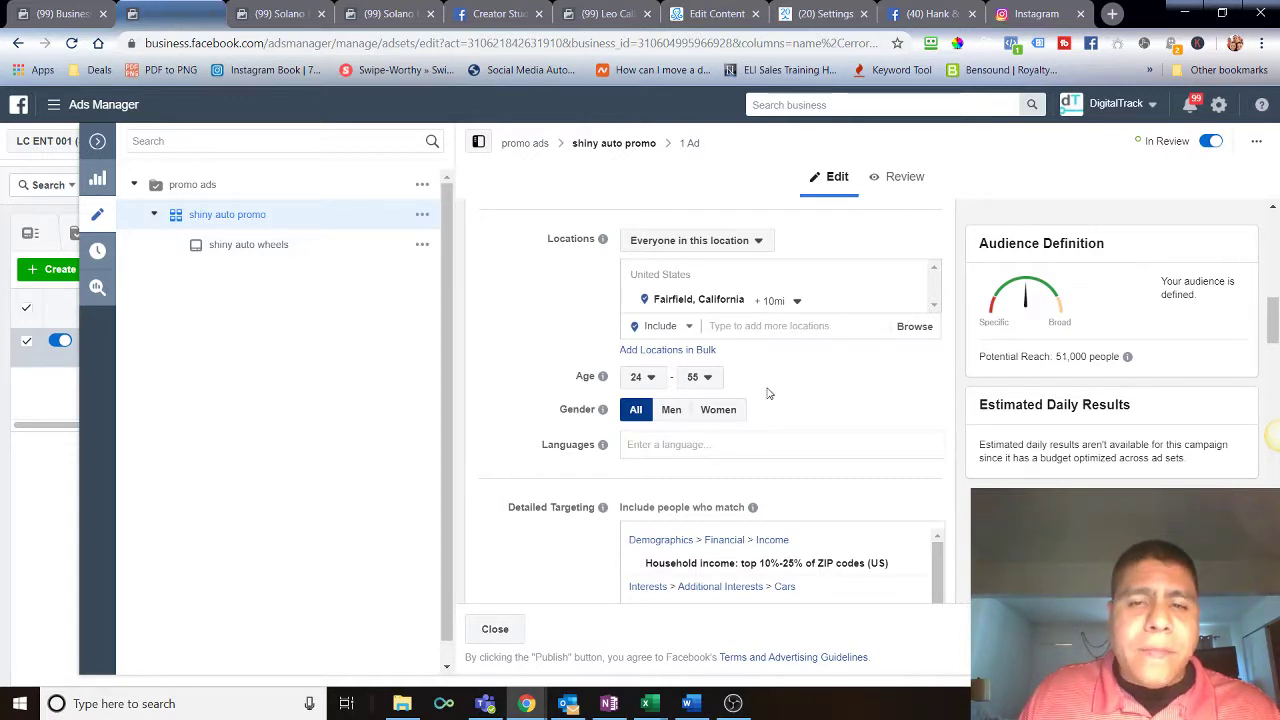
scroll(774, 403, down, 2)
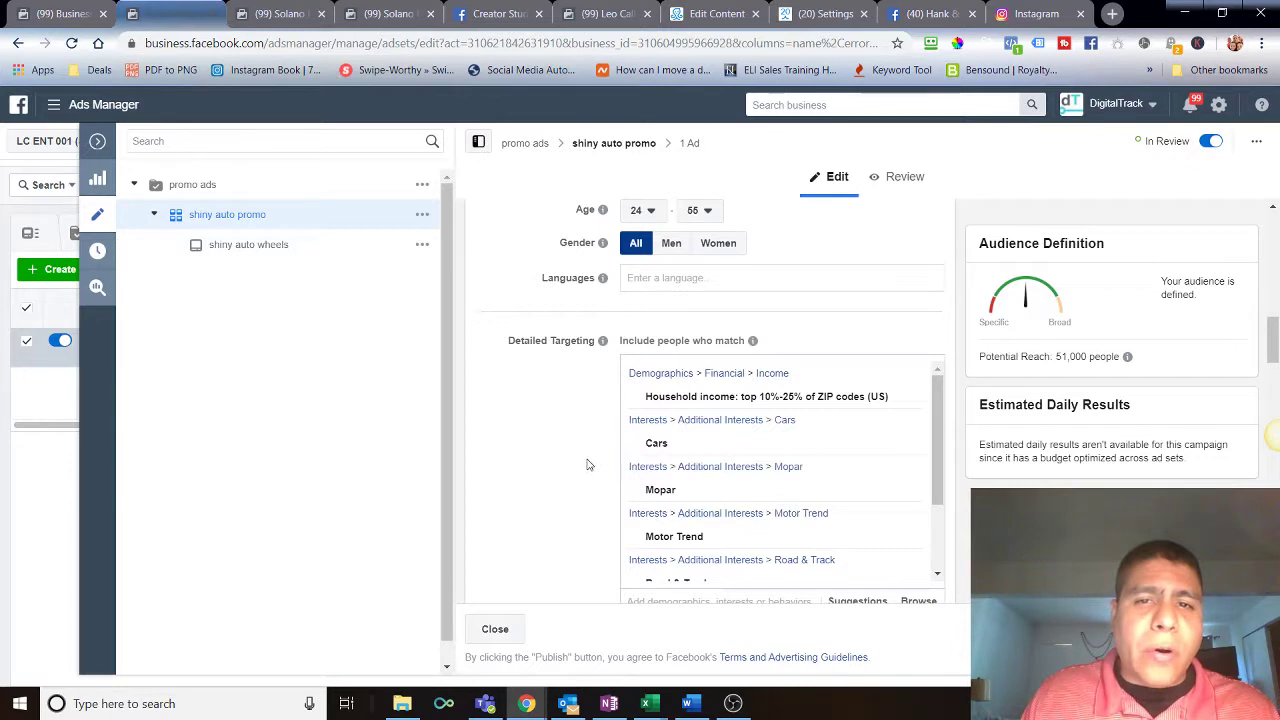
scroll(586, 463, up, 2)
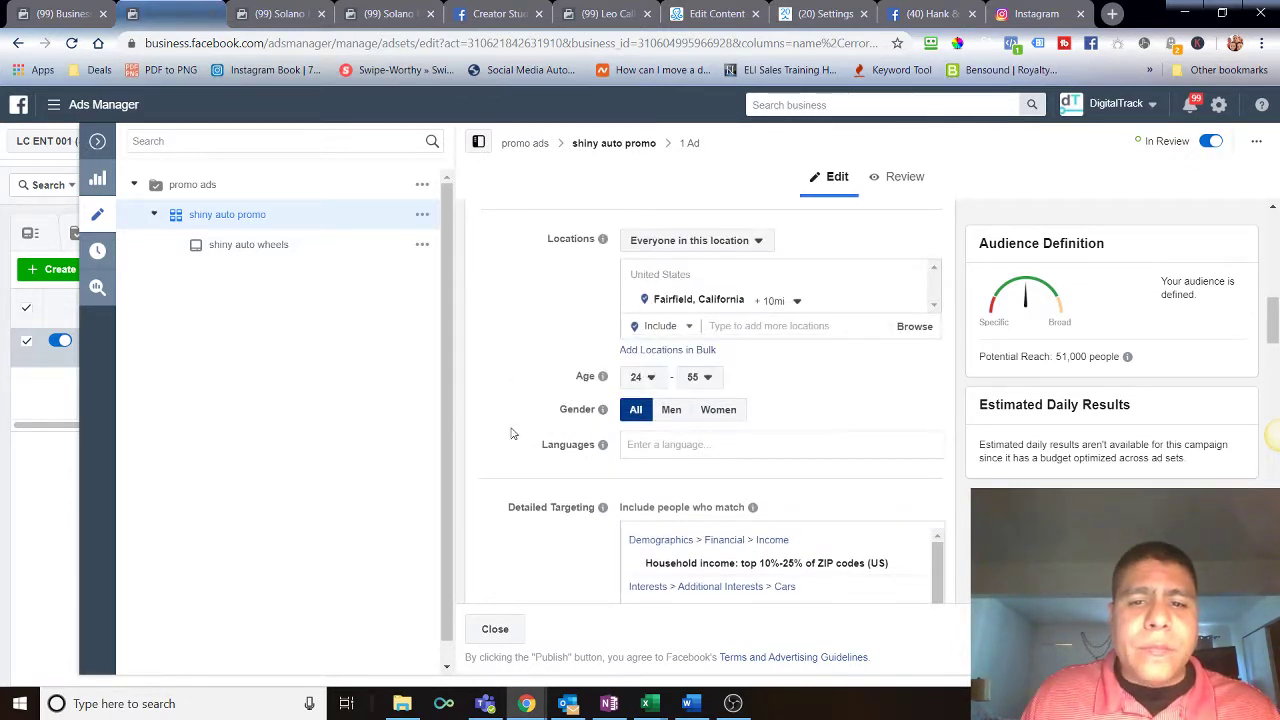
- Examine the detailed targeting of the shiny auto promo ad set, including the household income and car-related interests
scroll(516, 463, down, 1)
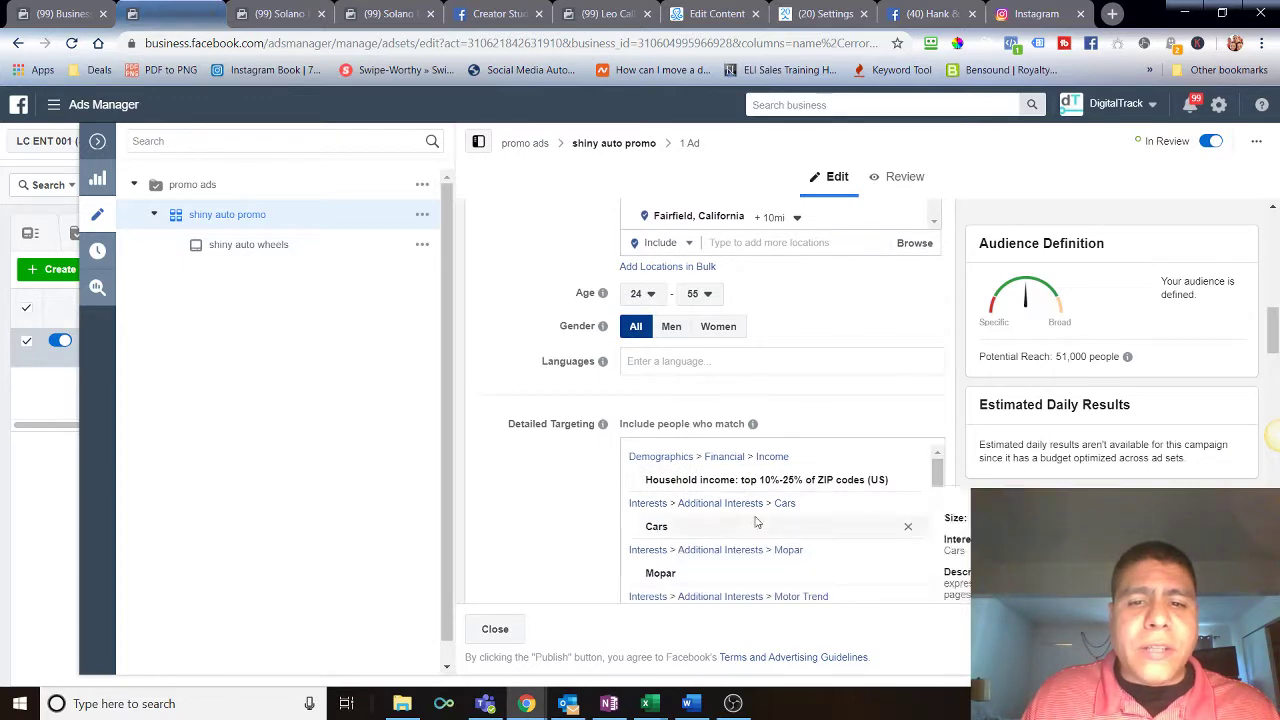
scroll(740, 512, down, 2)
scroll(718, 508, down, 1)
scroll(737, 486, up, 3)
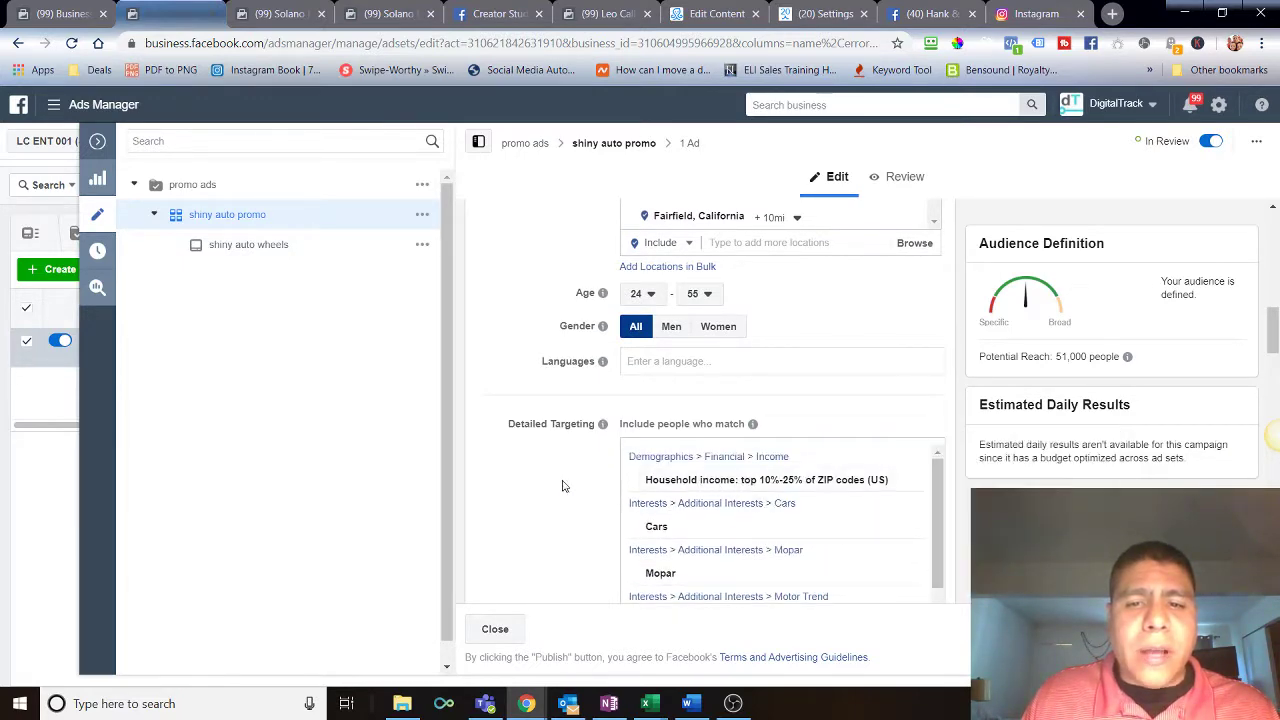
scroll(562, 486, down, 2)
- Review the ad set's placements, mobile device options, and optimization and delivery settings
scroll(562, 486, down, 6)
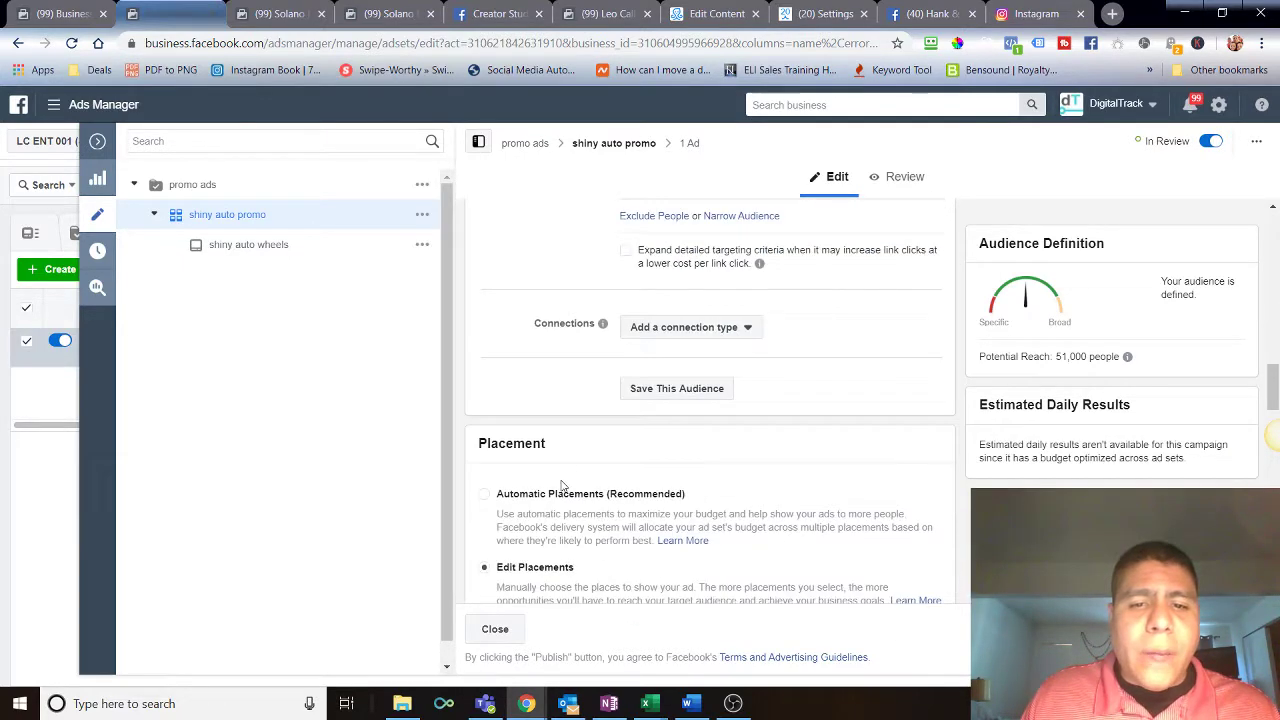
scroll(562, 486, down, 8)
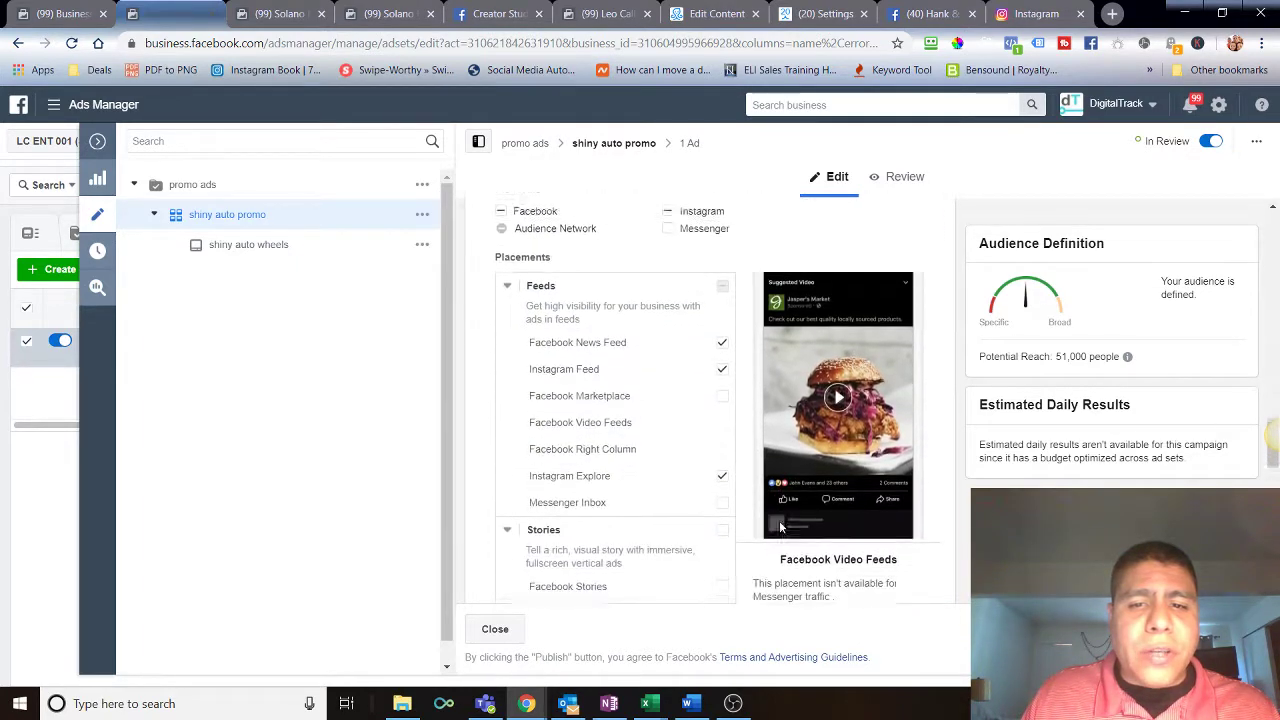
scroll(802, 530, down, 10)
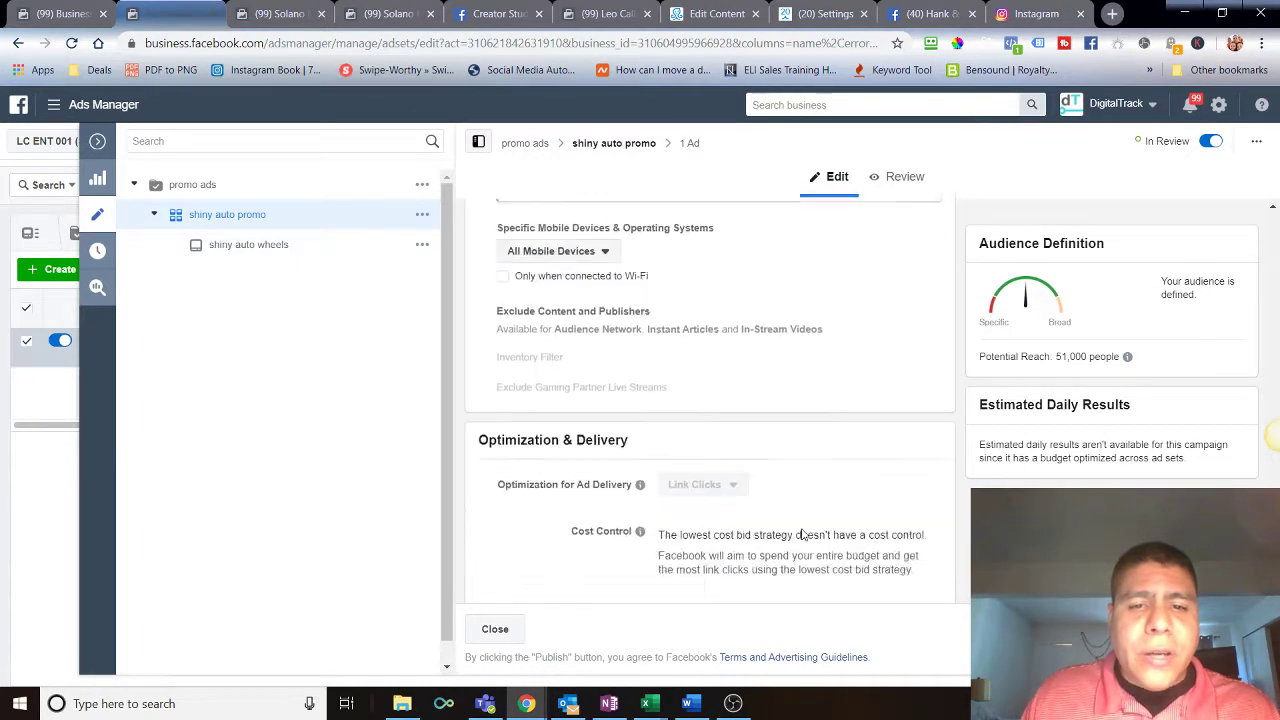
- Open the shiny auto wheels ad and review its format, primary text, headline and description
click(689, 143)
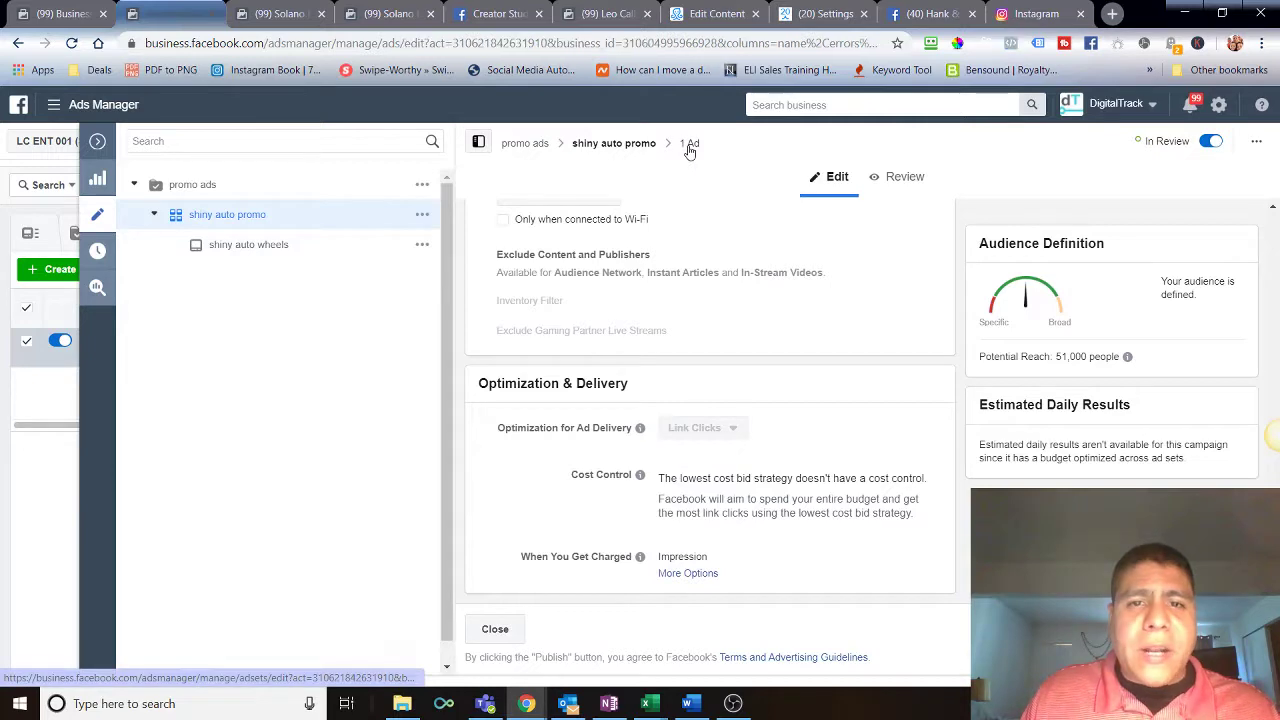
scroll(640, 349, down, 10)
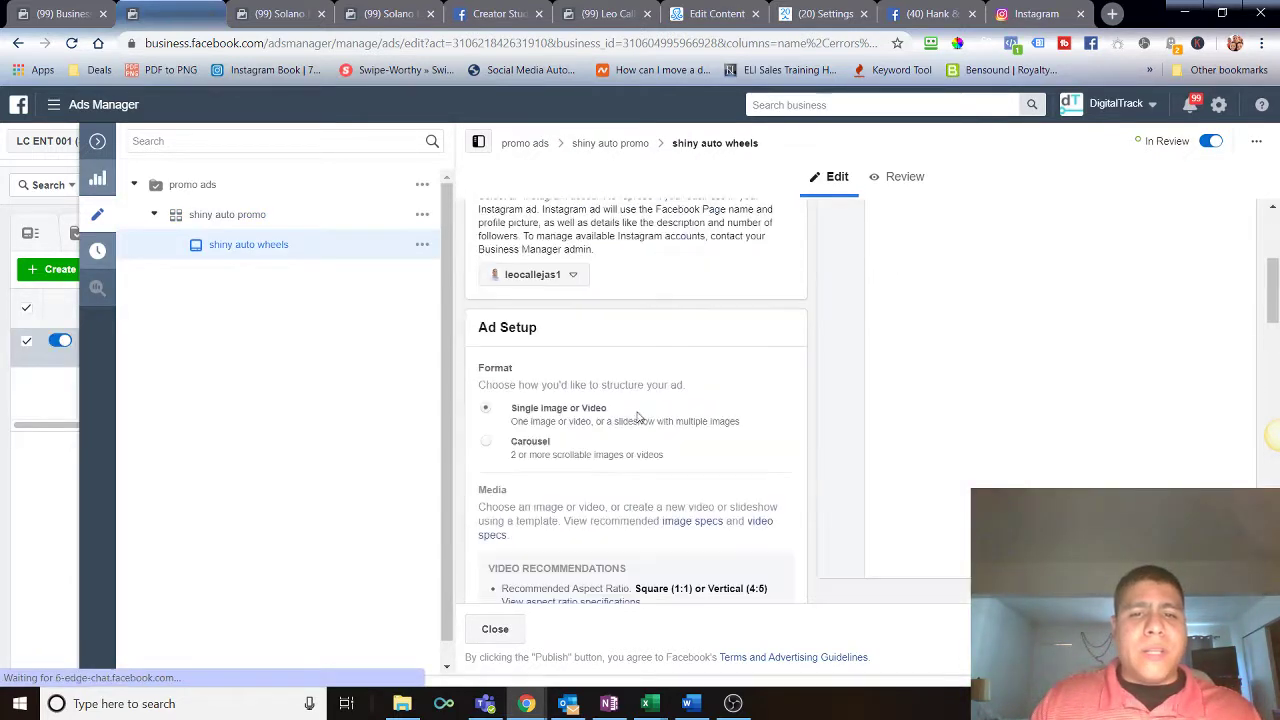
scroll(613, 452, down, 3)
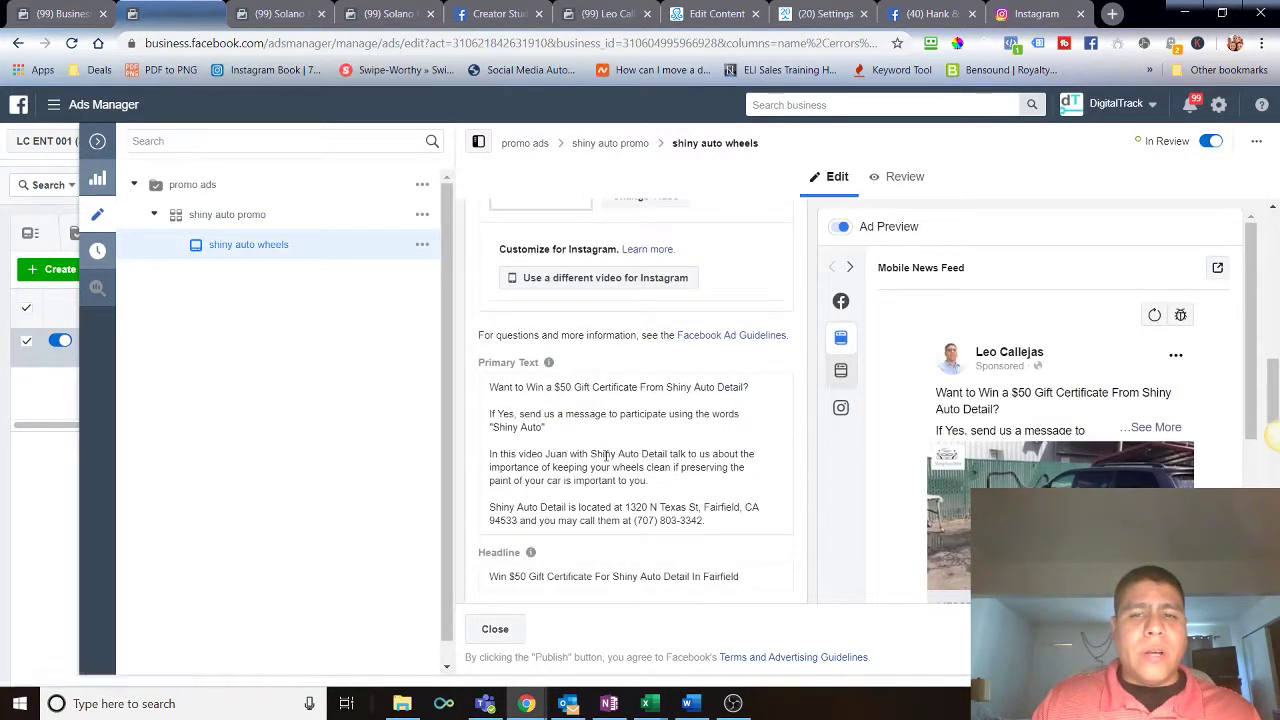
scroll(613, 452, down, 3)
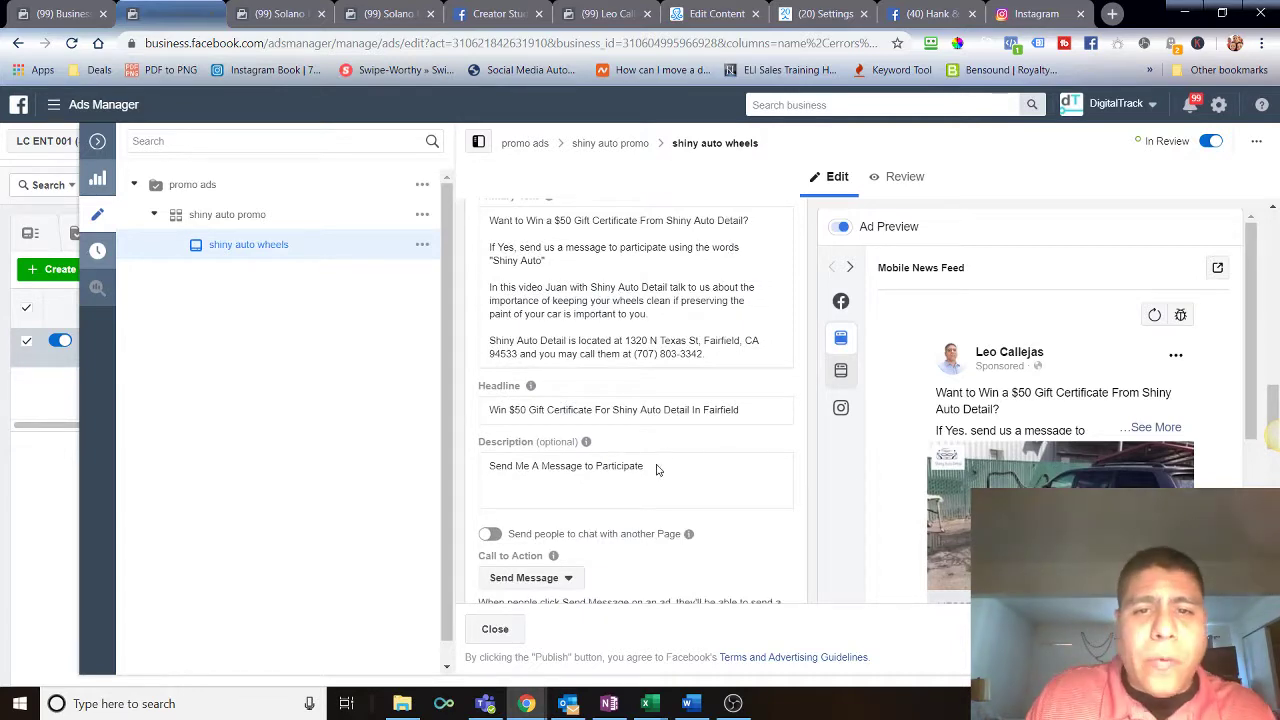
scroll(620, 530, up, 1)
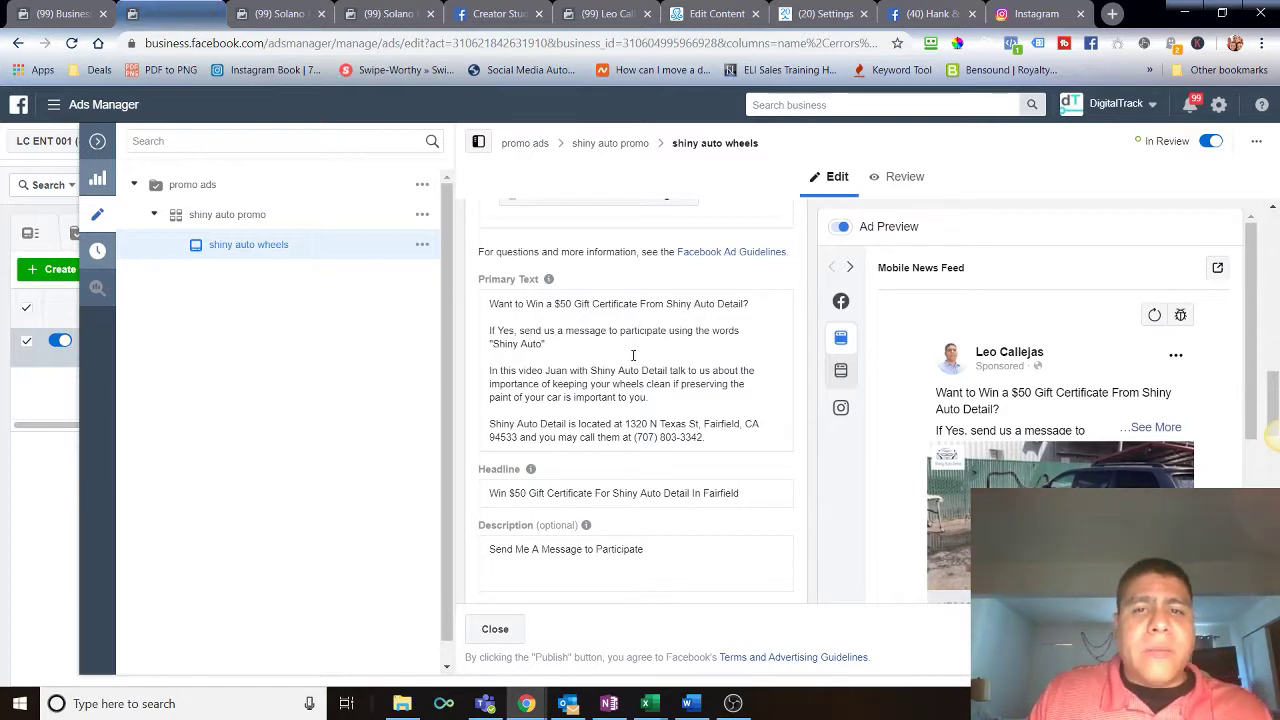
mouse_move(548, 474)
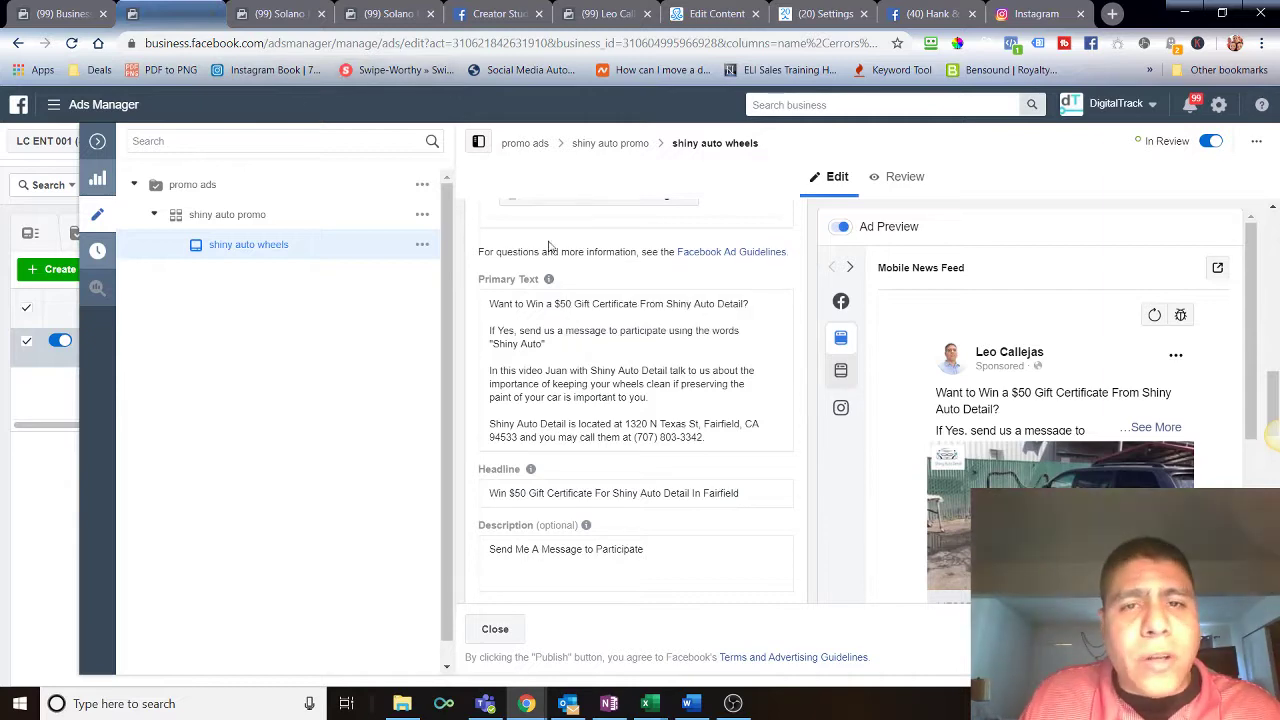
- Open the ad's existing shiny auto contest Messenger template for editing and view the greeting format options
scroll(627, 408, down, 1)
scroll(676, 446, down, 10)
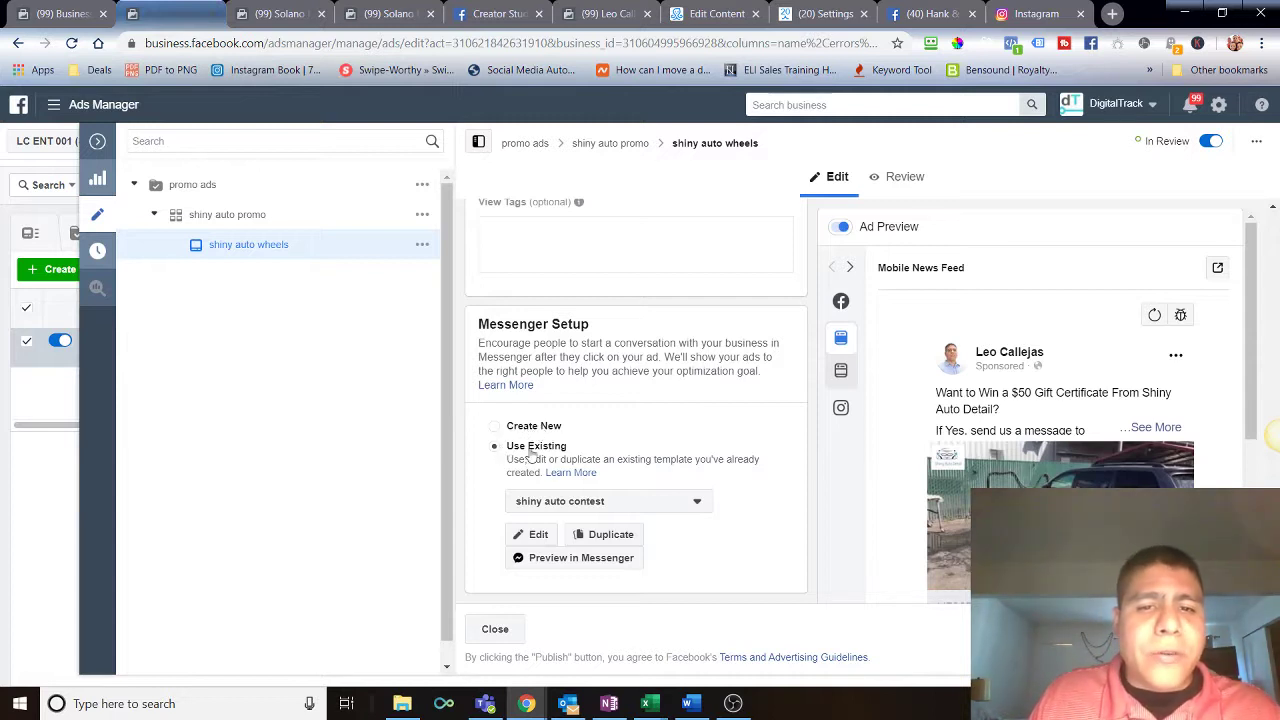
click(530, 534)
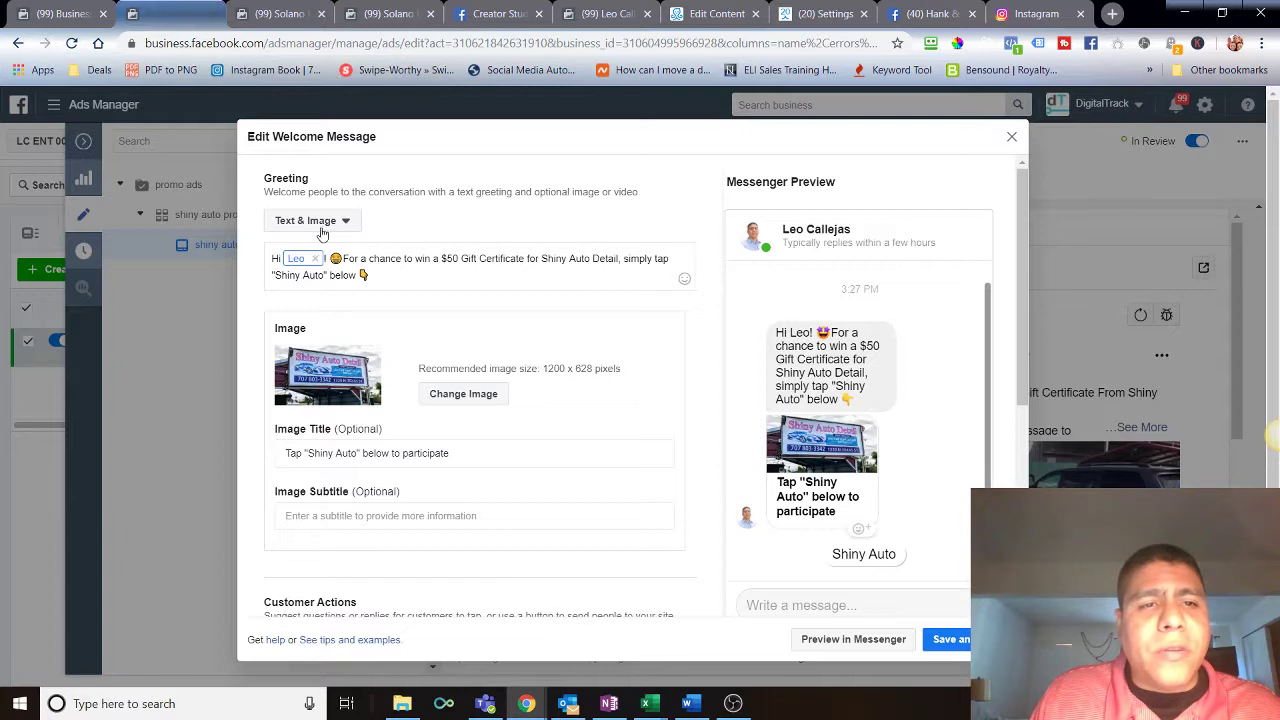
click(339, 222)
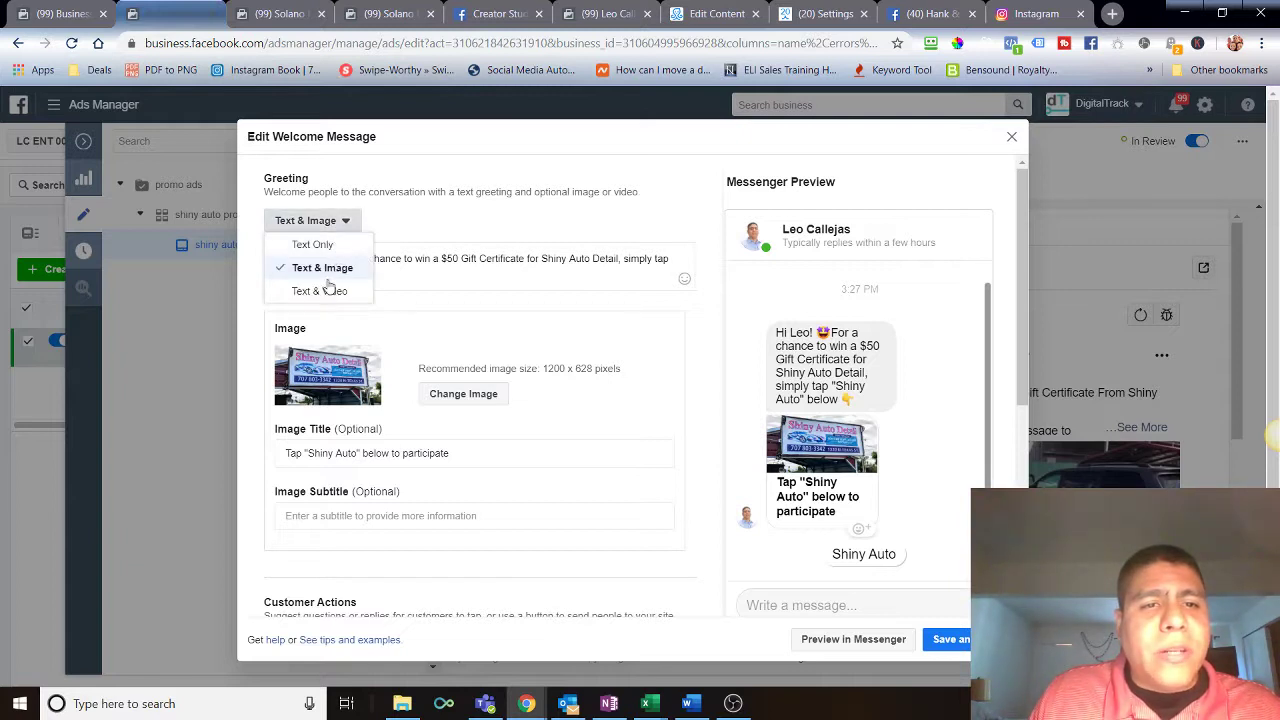
click(387, 232)
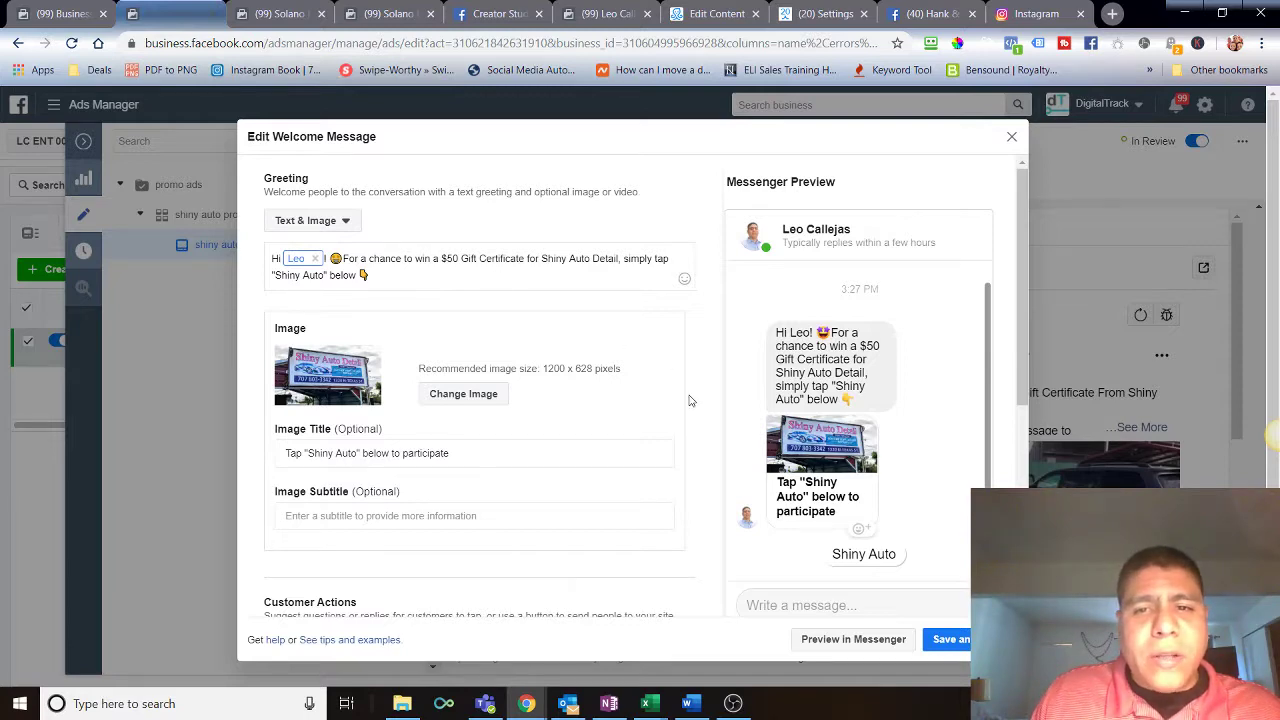
- Review the welcome message's image, image title, quick reply and Messenger preview
scroll(690, 398, down, 2)
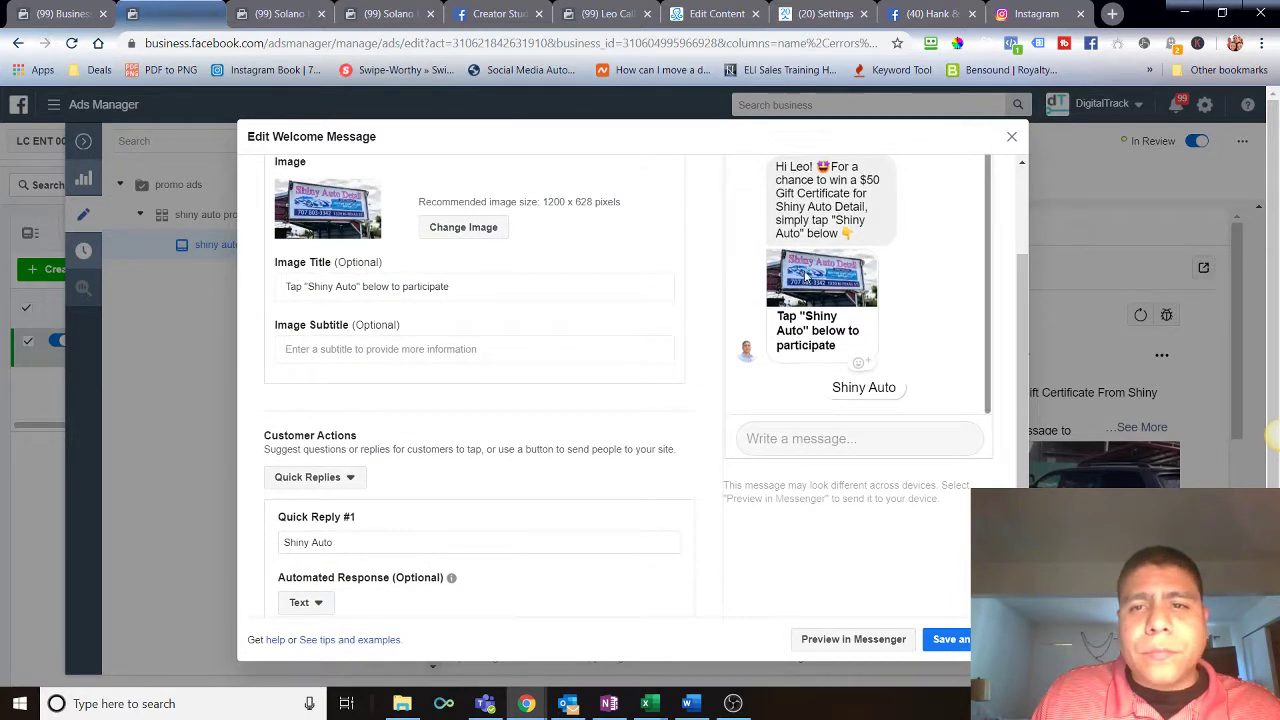
scroll(815, 262, up, 1)
scroll(823, 323, down, 1)
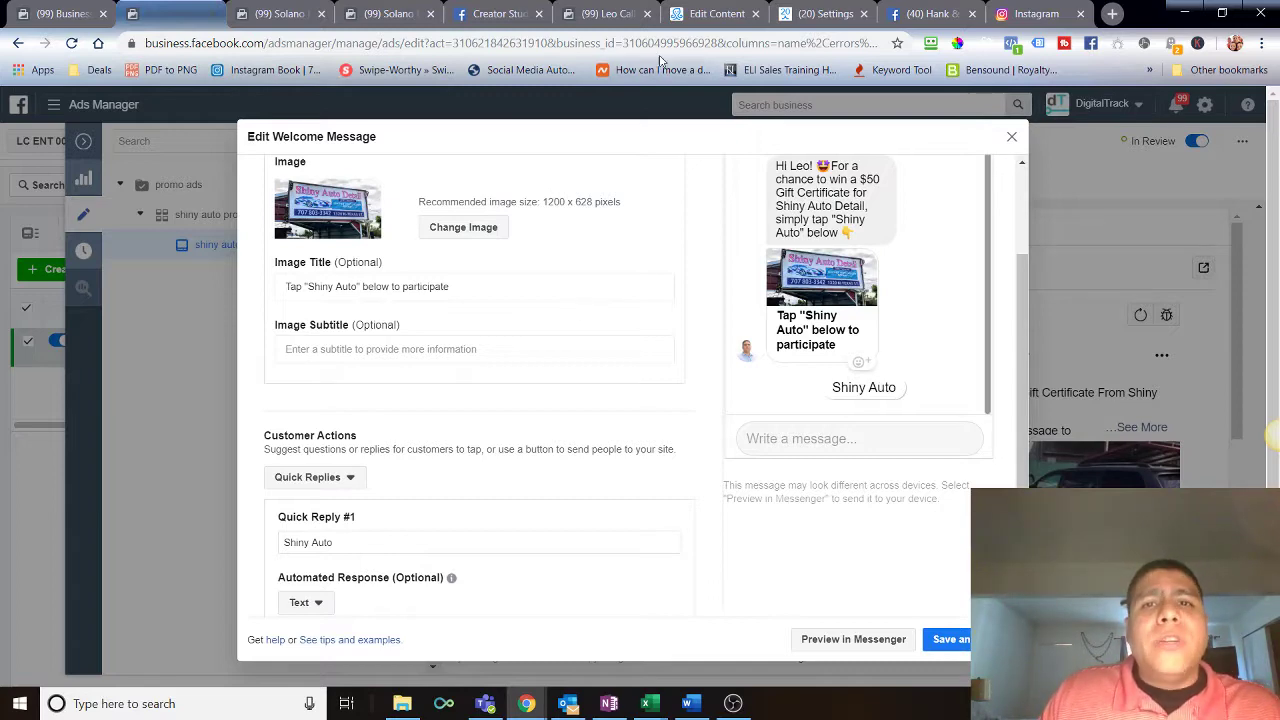
- Switch to the ManyChat flow editor, collapse the step sidebar and view the flow from its starting message through the English and Spanish branches
click(708, 15)
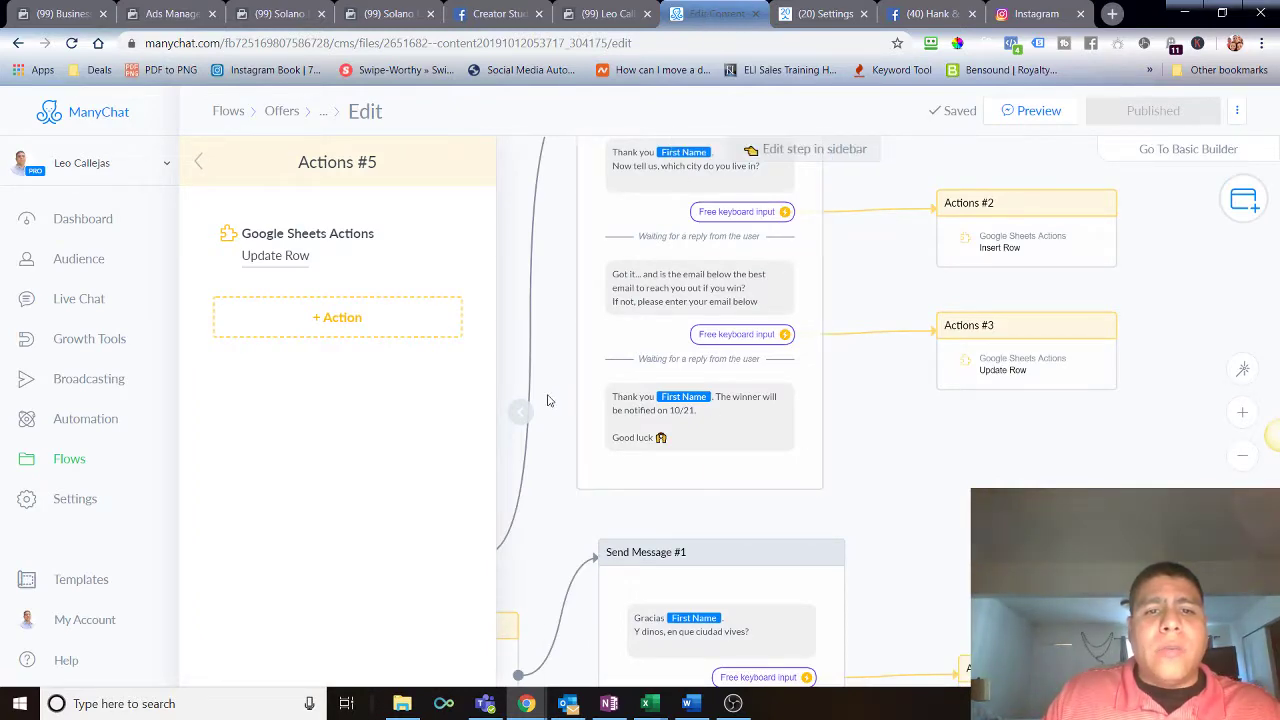
click(521, 412)
drag(457, 414, 733, 311)
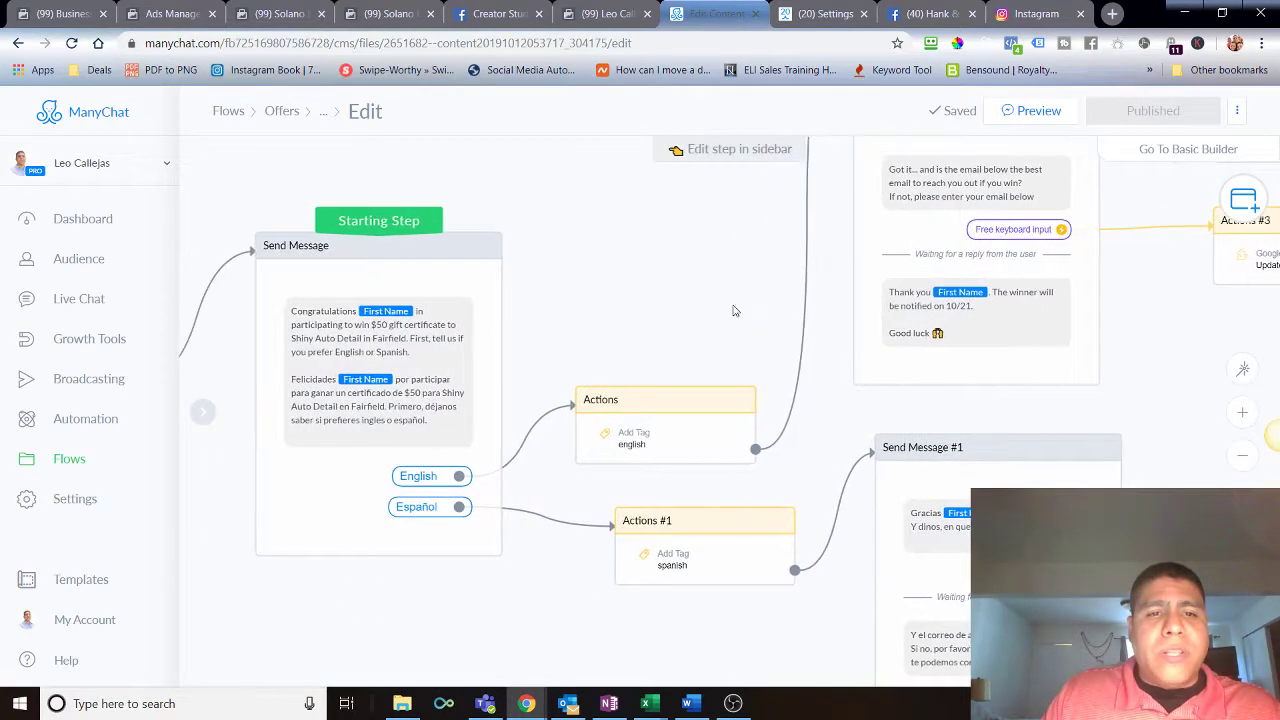
scroll(733, 311, down, 3)
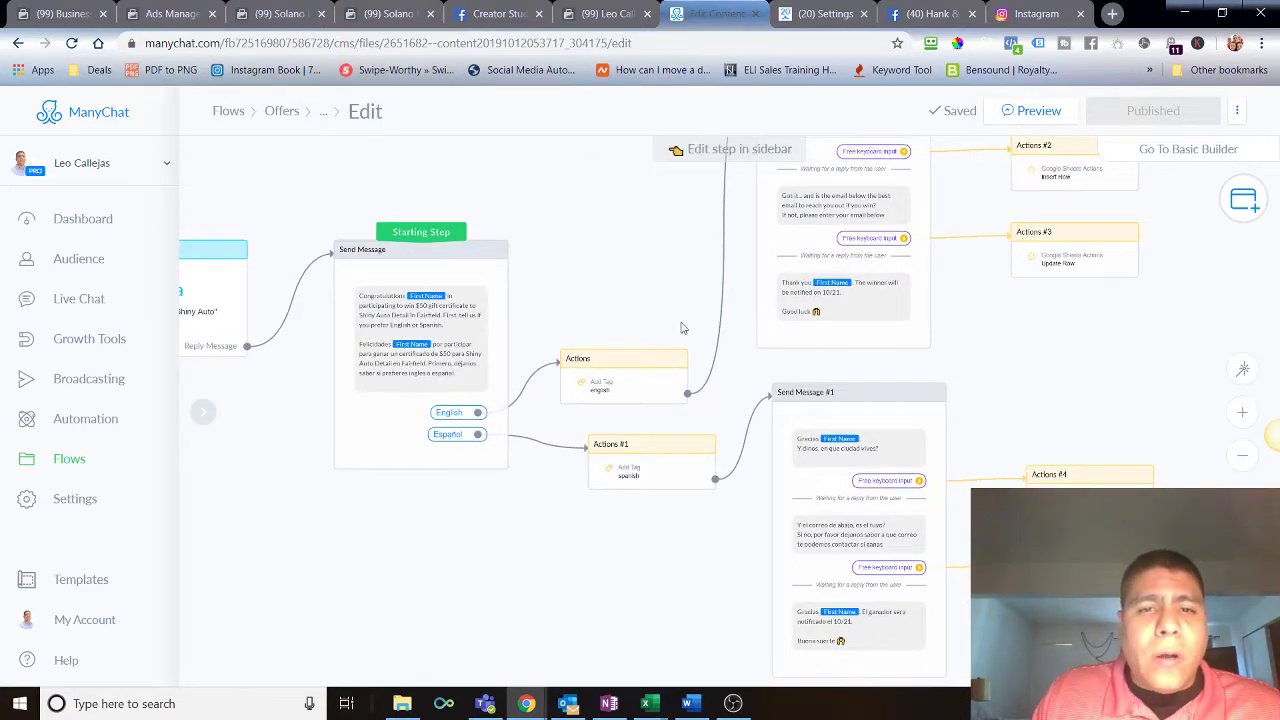
drag(629, 294, 600, 294)
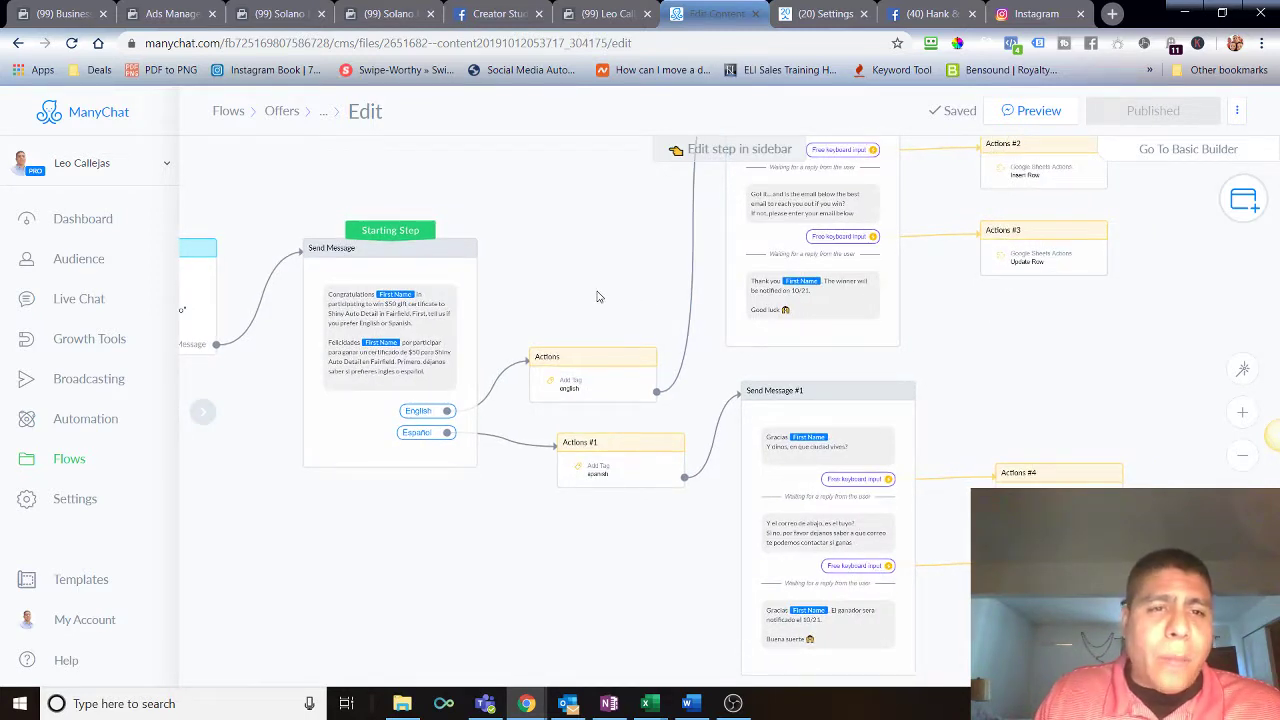